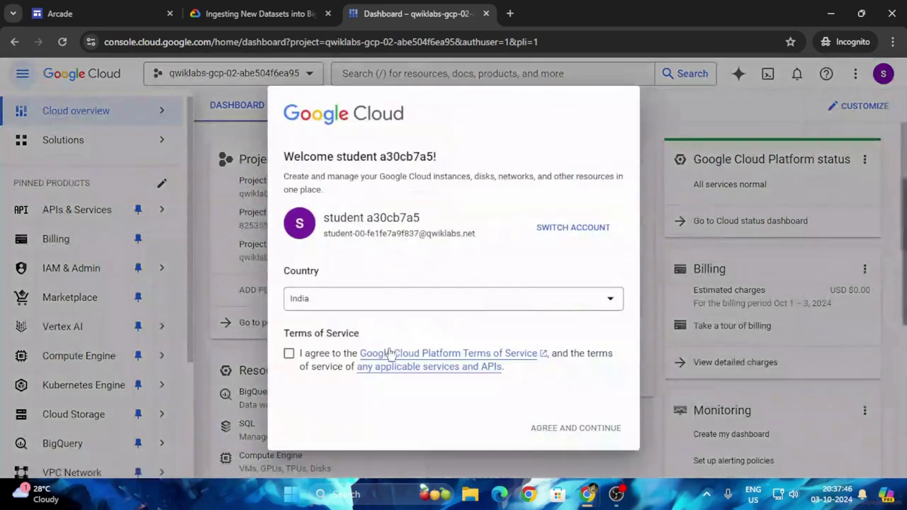
- Agree to the Google Cloud Platform Terms of Service and continue to the console
{"action": "left_click", "coordinate": [289, 353]}
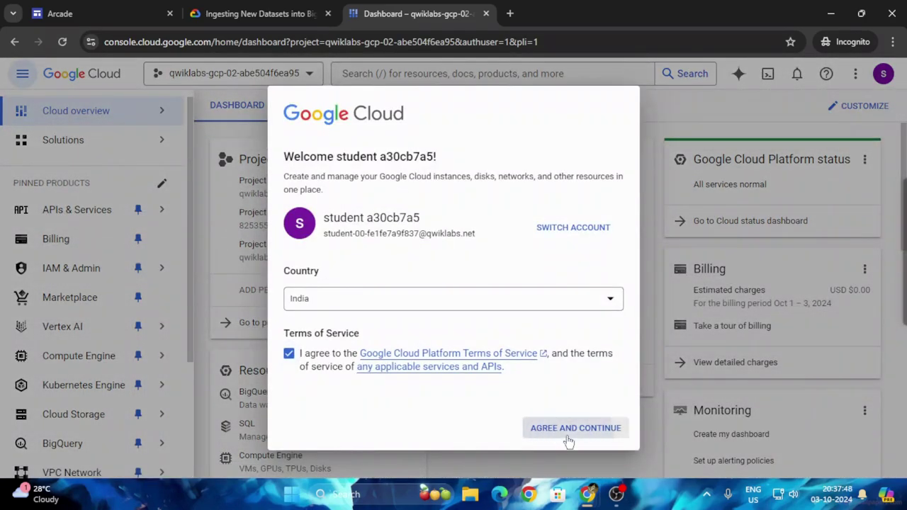
{"action": "left_click", "coordinate": [567, 429]}
- Consult the lab instructions up to Task 1, and open BigQuery in the Google Cloud console
{"action": "left_click", "coordinate": [219, 5]}
{"action": "scroll", "coordinate": [370, 309], "scroll_direction": "down", "scroll_amount": 10}
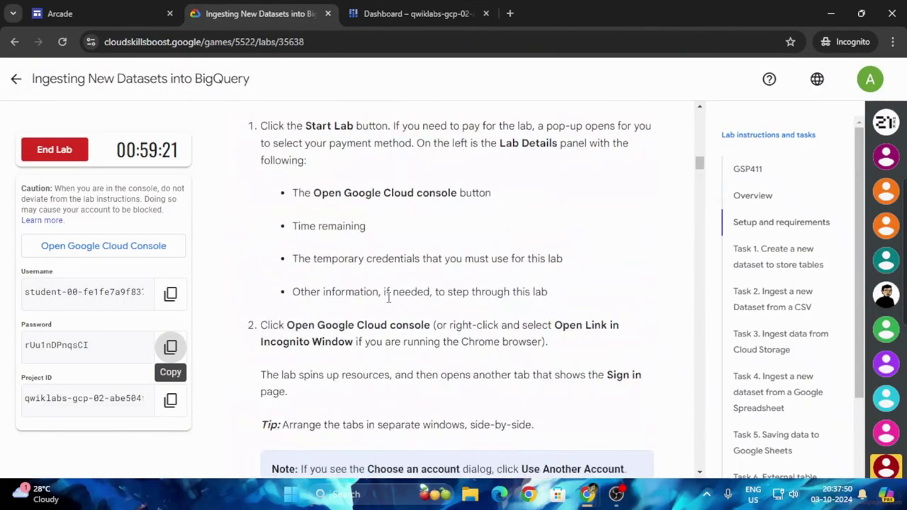
{"action": "scroll", "coordinate": [397, 304], "scroll_direction": "down", "scroll_amount": 5}
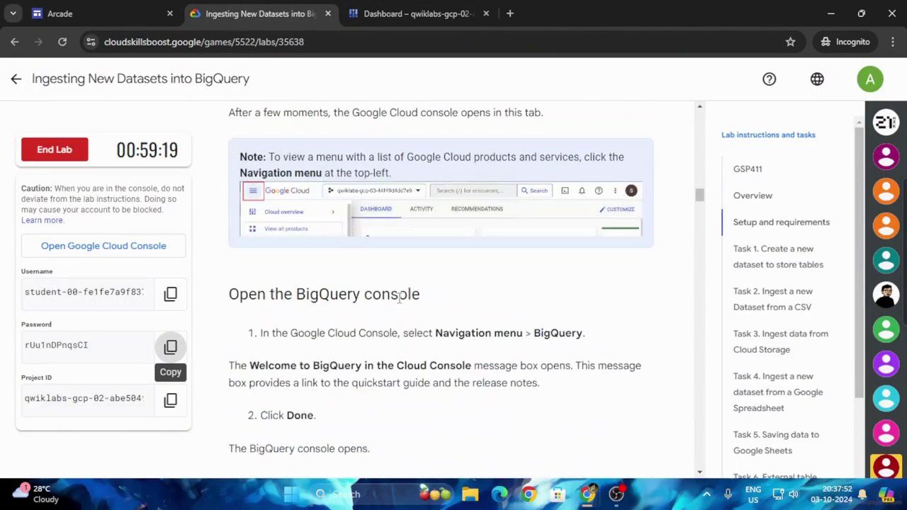
{"action": "scroll", "coordinate": [401, 299], "scroll_direction": "down", "scroll_amount": 6}
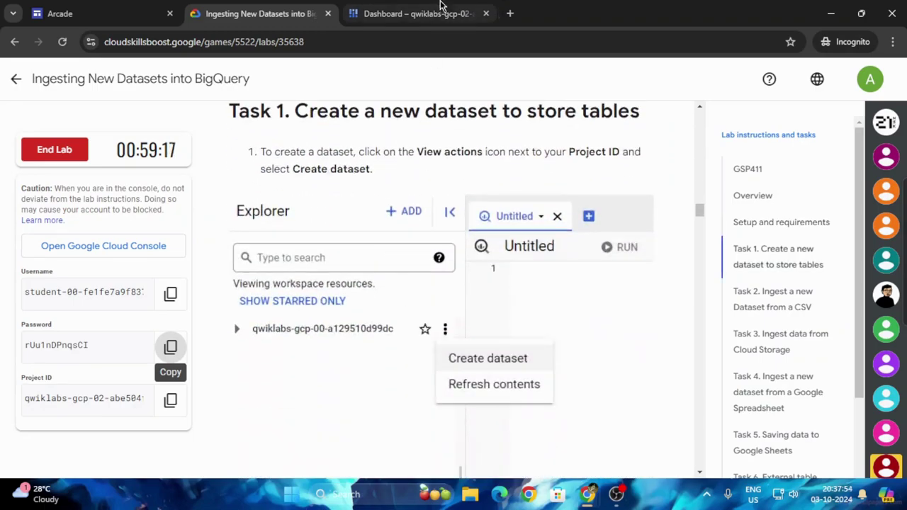
{"action": "left_click", "coordinate": [440, 7]}
{"action": "left_click", "coordinate": [63, 441]}
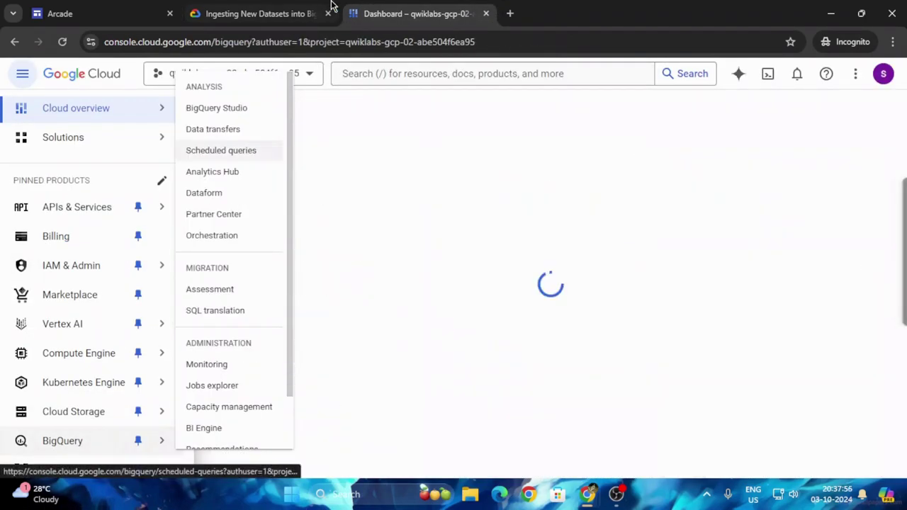
- Copy the dataset ID "ecommerce" from Task 1 of the lab instructions
{"action": "left_click", "coordinate": [285, 8]}
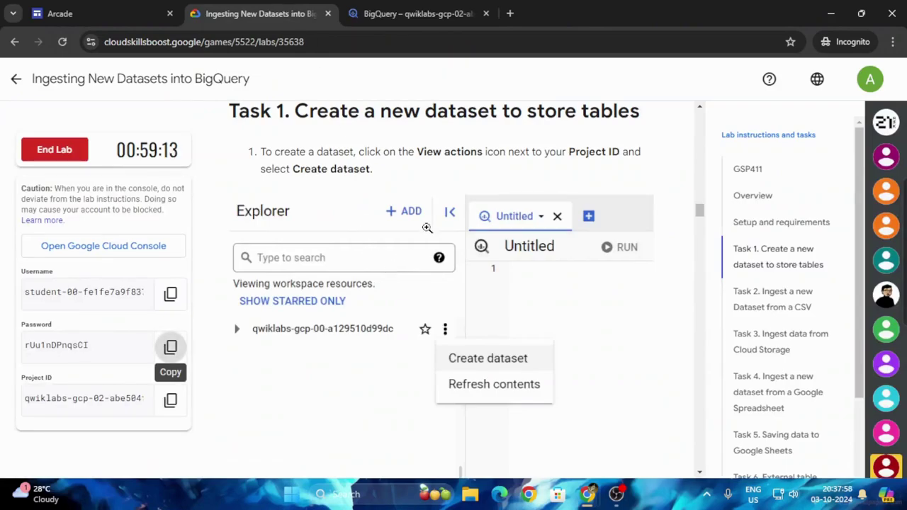
{"action": "scroll", "coordinate": [503, 263], "scroll_direction": "down", "scroll_amount": 4}
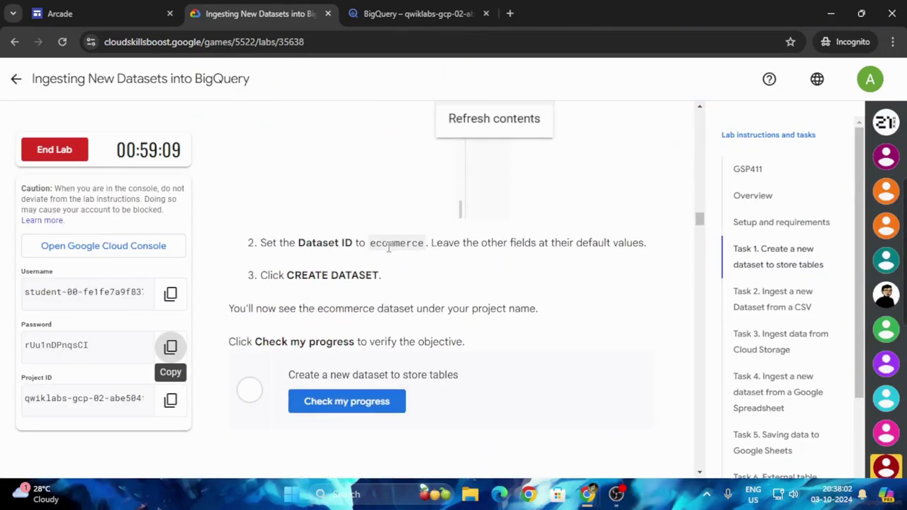
{"action": "left_click_drag", "start_coordinate": [370, 246], "coordinate": [425, 243]}
{"action": "key", "text": "ctrl+c"}
{"action": "scroll", "coordinate": [504, 308], "scroll_direction": "up", "scroll_amount": 3}
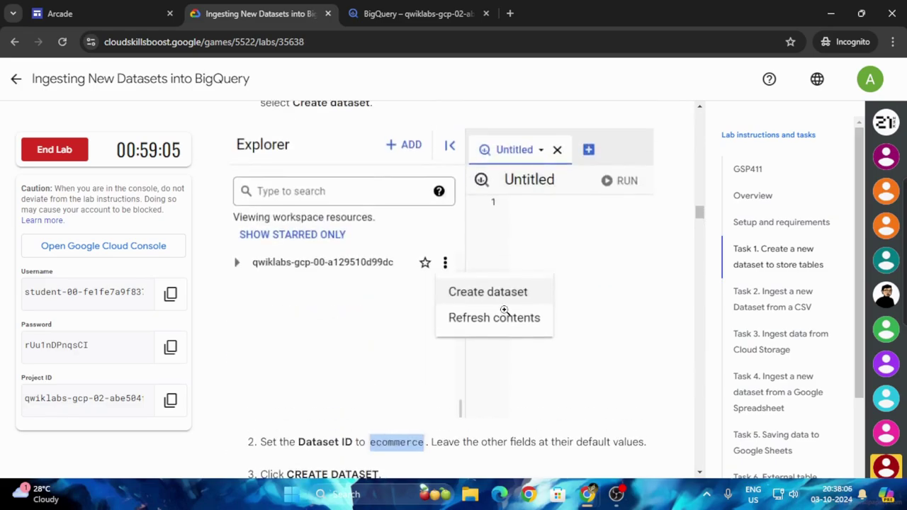
- Create a dataset with the ID "ecommerce" in the lab project in BigQuery, leaving the other settings at their defaults
{"action": "left_click", "coordinate": [422, 15]}
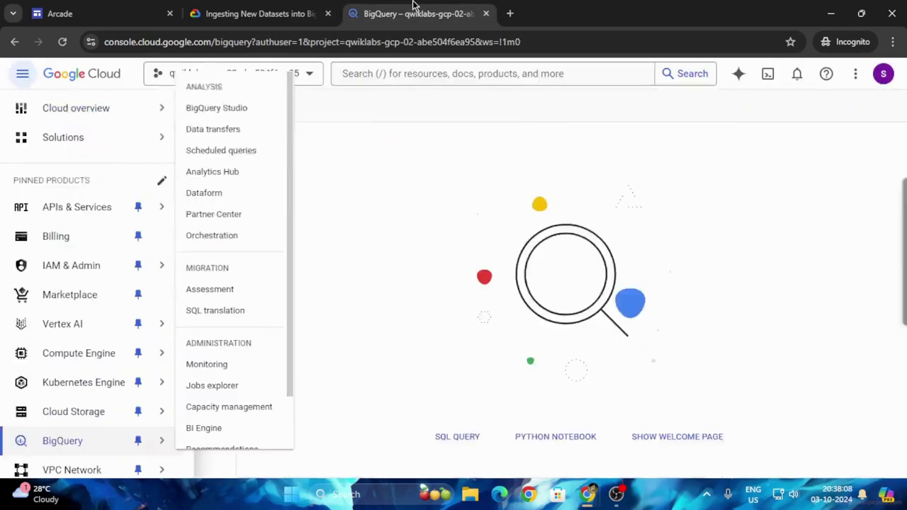
{"action": "left_click", "coordinate": [608, 375]}
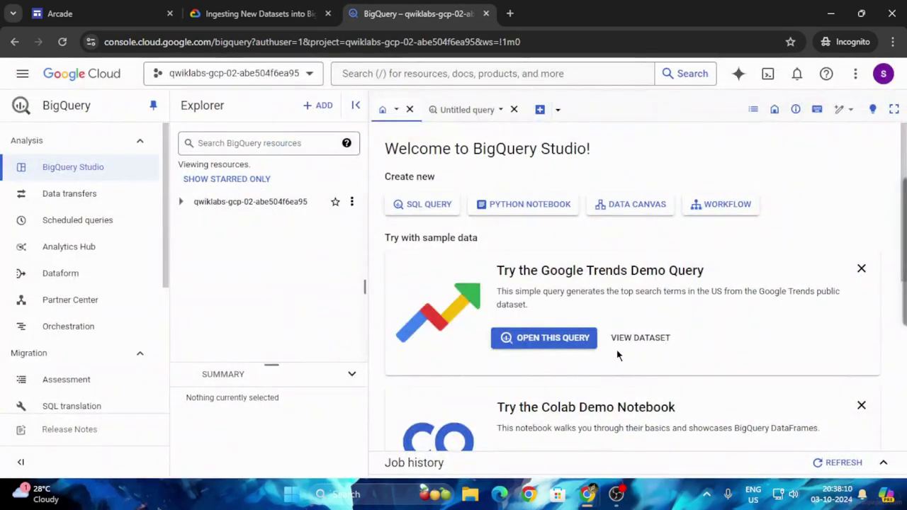
{"action": "left_click", "coordinate": [351, 202]}
{"action": "left_click", "coordinate": [387, 226]}
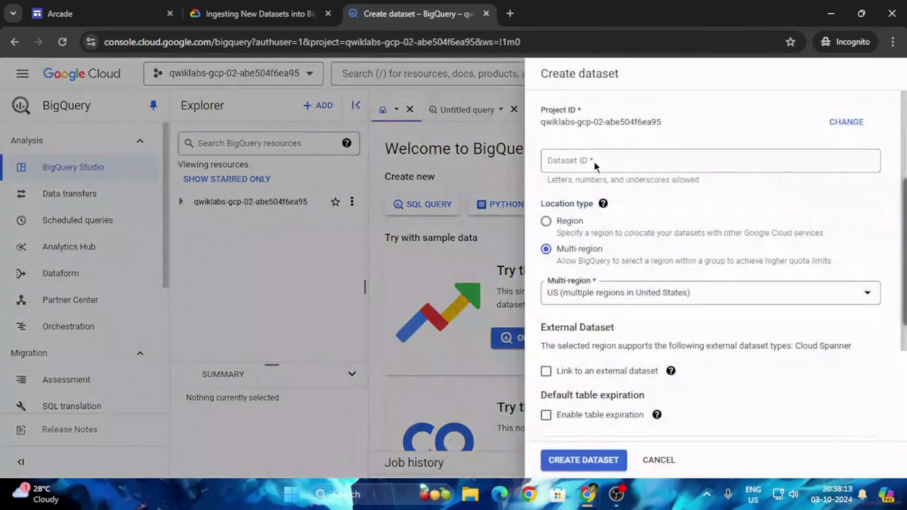
{"action": "left_click", "coordinate": [595, 165]}
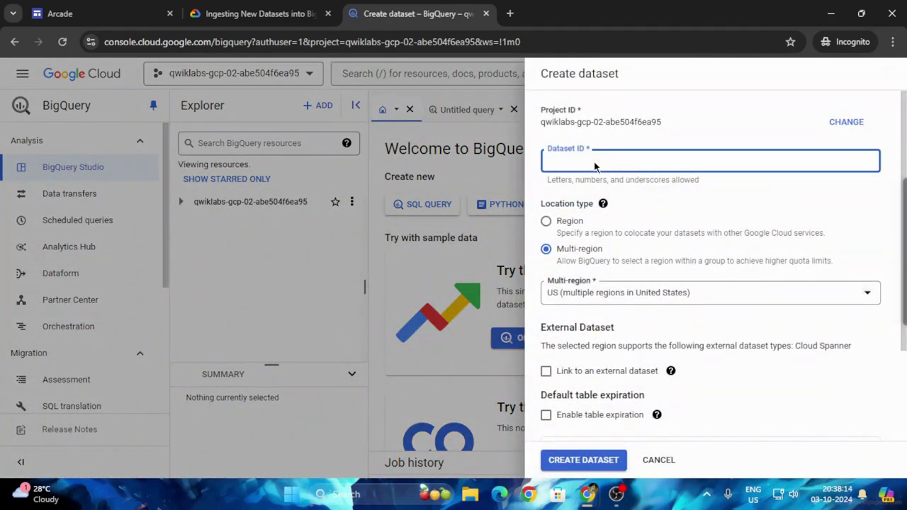
{"action": "key", "text": "ctrl+v"}
{"action": "left_click", "coordinate": [255, 13]}
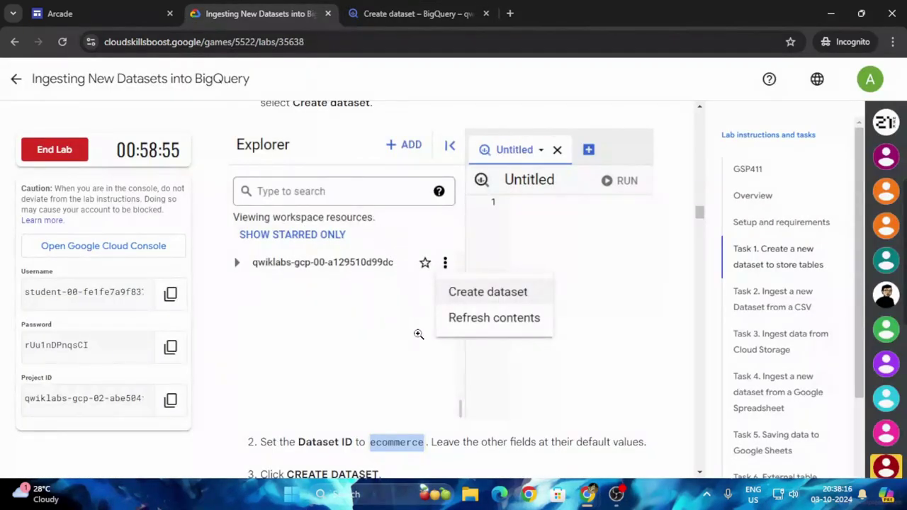
{"action": "scroll", "coordinate": [418, 334], "scroll_direction": "down", "scroll_amount": 3}
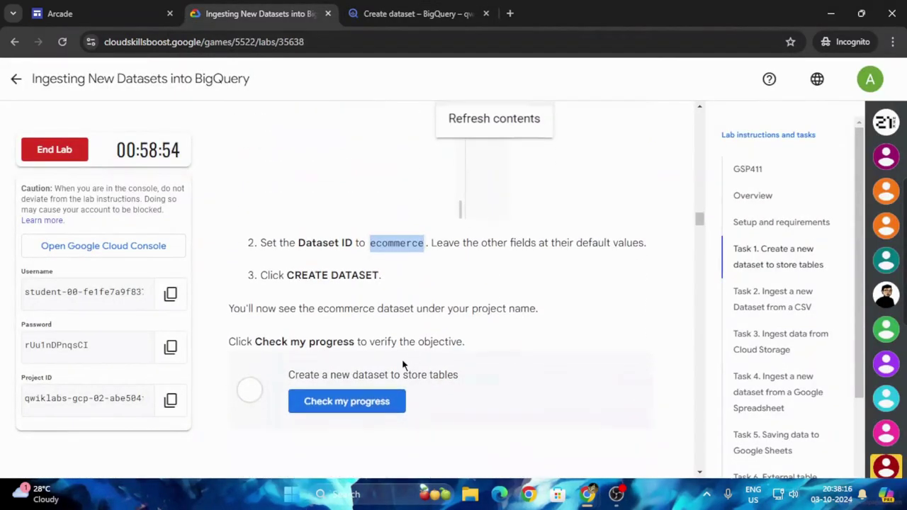
{"action": "left_click", "coordinate": [406, 9]}
{"action": "left_click", "coordinate": [576, 462]}
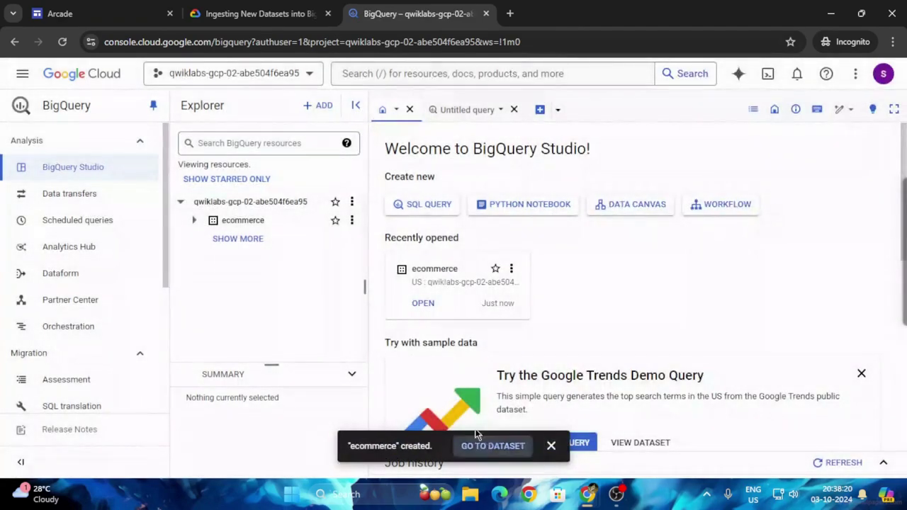
- Run the lab's progress check for the Task 1 objective "Create a new dataset to store tables"
{"action": "left_click", "coordinate": [251, 13]}
{"action": "scroll", "coordinate": [351, 278], "scroll_direction": "down", "scroll_amount": 1}
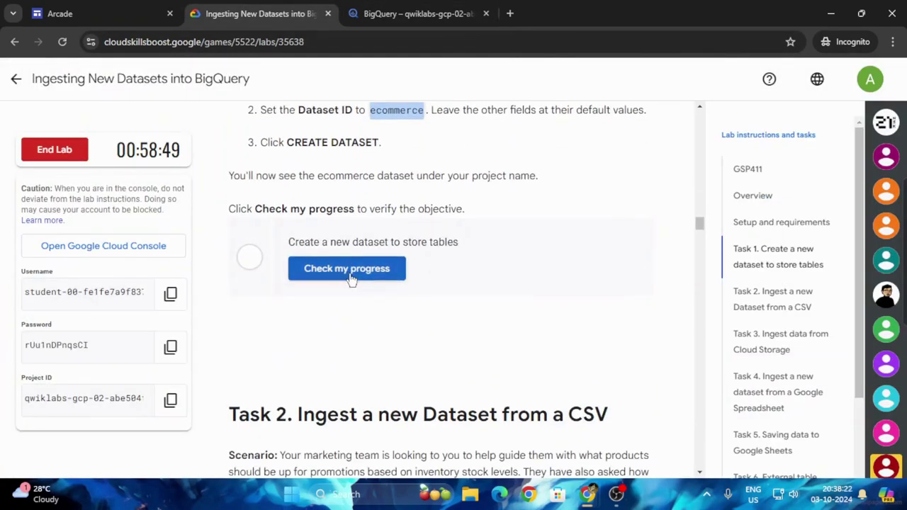
{"action": "left_click", "coordinate": [351, 278]}
- Download the Product stock level dataset linked in Task 2 and save it as products in the Downloads folder
{"action": "scroll", "coordinate": [543, 265], "scroll_direction": "down", "scroll_amount": 3}
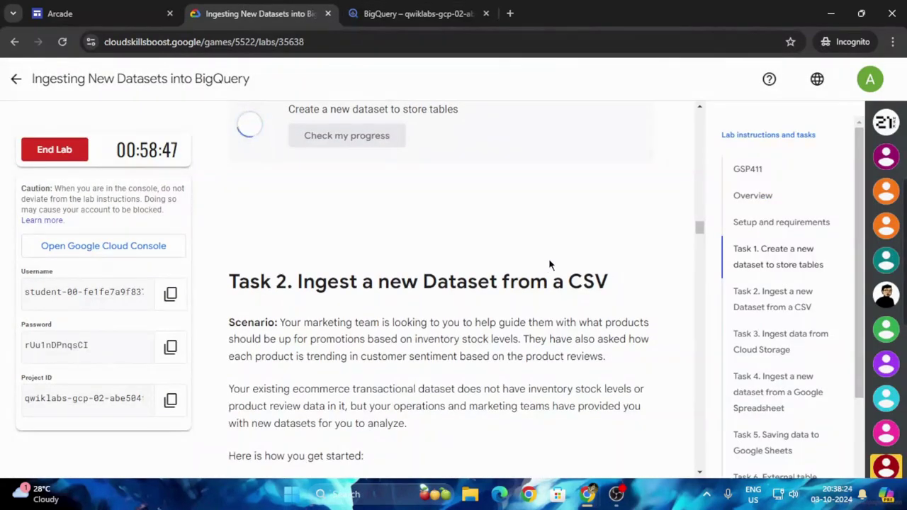
{"action": "scroll", "coordinate": [560, 241], "scroll_direction": "down", "scroll_amount": 3}
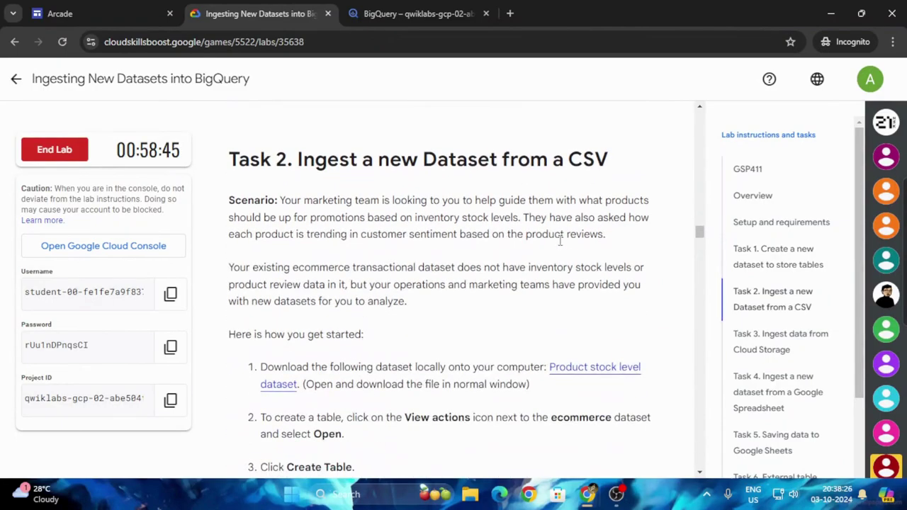
{"action": "scroll", "coordinate": [560, 241], "scroll_direction": "down", "scroll_amount": 3}
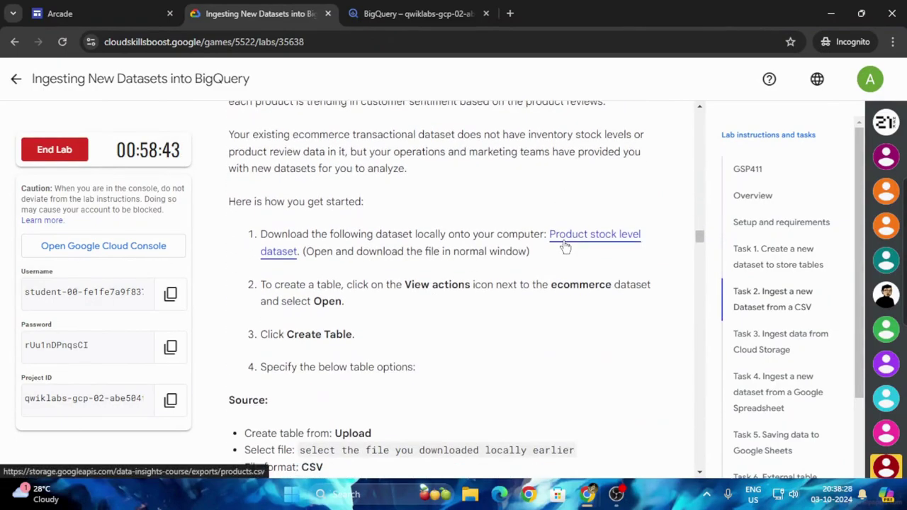
{"action": "left_click", "coordinate": [581, 241]}
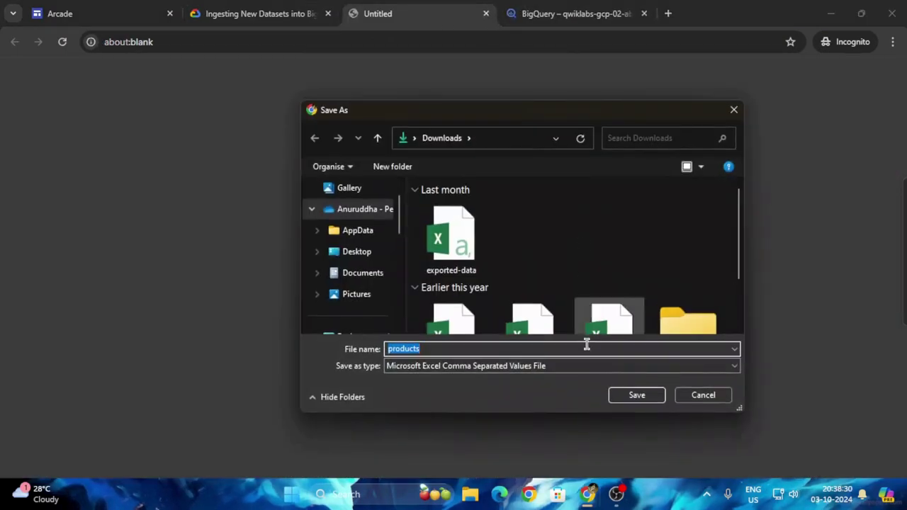
{"action": "left_click", "coordinate": [638, 395]}
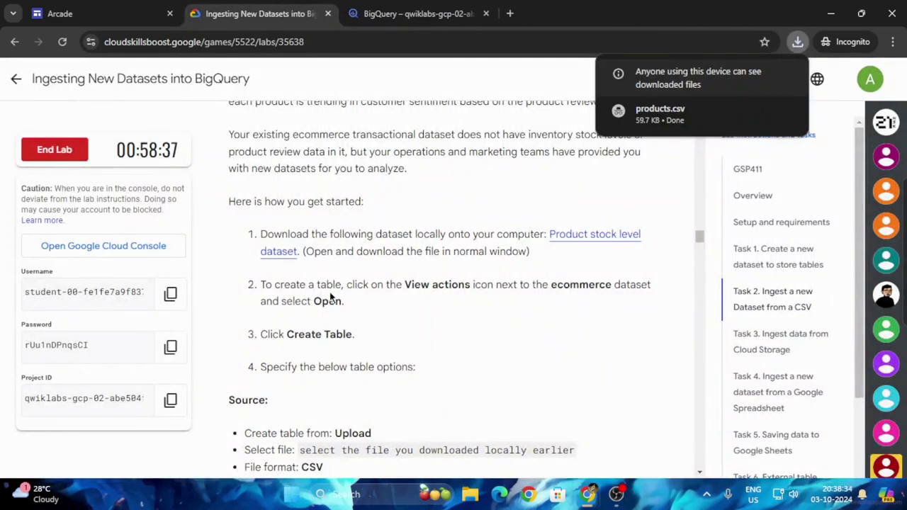
- Start creating a new table in the ecommerce dataset in BigQuery
{"action": "left_click", "coordinate": [403, 13]}
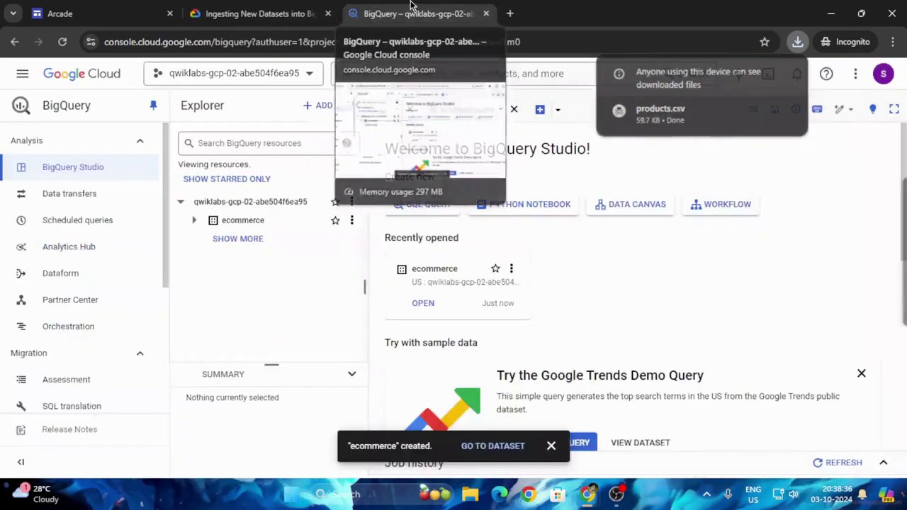
{"action": "left_click", "coordinate": [195, 222]}
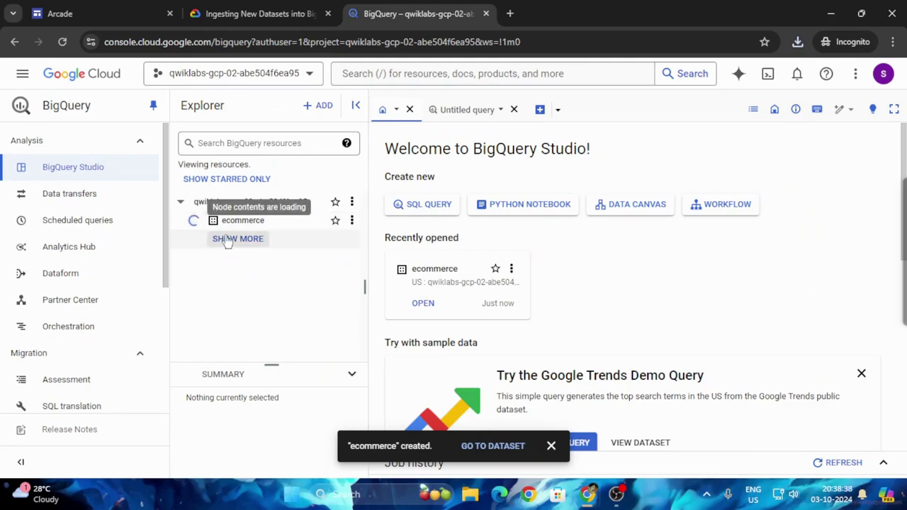
{"action": "left_click", "coordinate": [351, 223]}
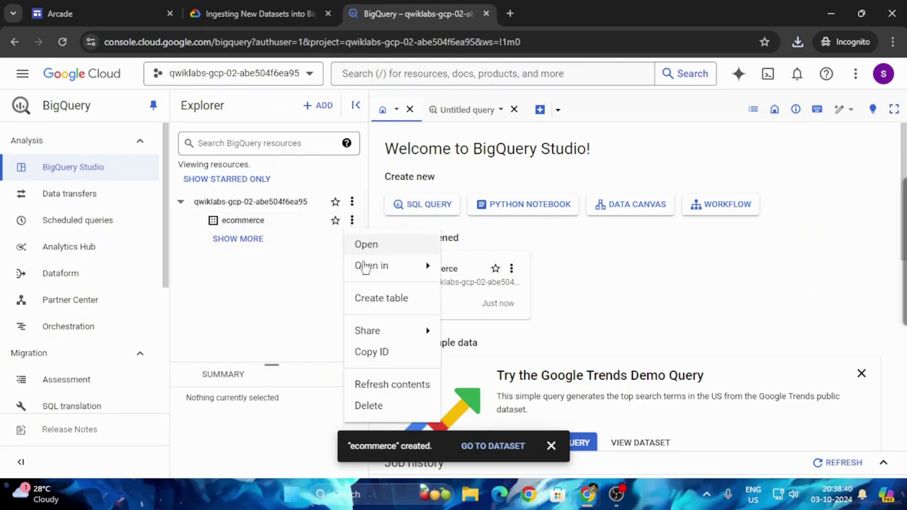
{"action": "left_click", "coordinate": [383, 298]}
- Copy the table name "products" from the Task 2 table options in the lab instructions
{"action": "left_click", "coordinate": [257, 9]}
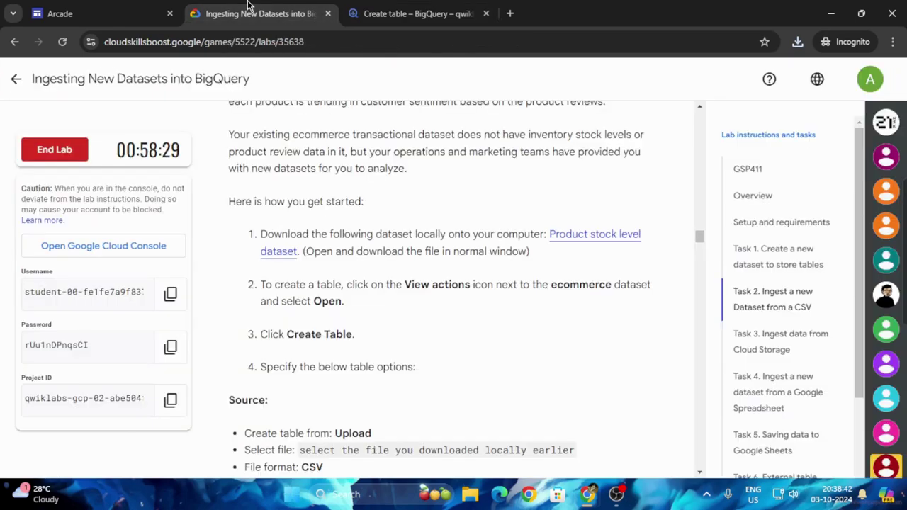
{"action": "scroll", "coordinate": [379, 310], "scroll_direction": "down", "scroll_amount": 3}
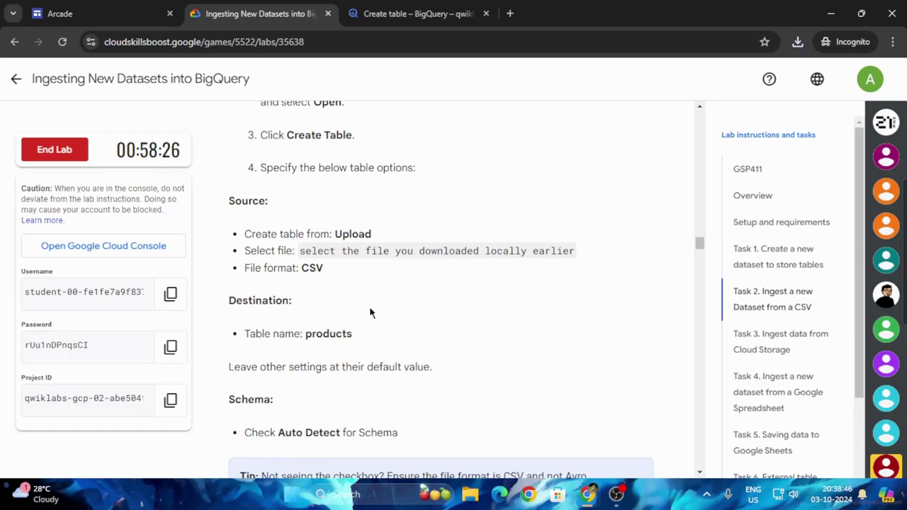
{"action": "left_click_drag", "start_coordinate": [305, 334], "coordinate": [367, 346]}
{"action": "key", "text": "ctrl+c"}
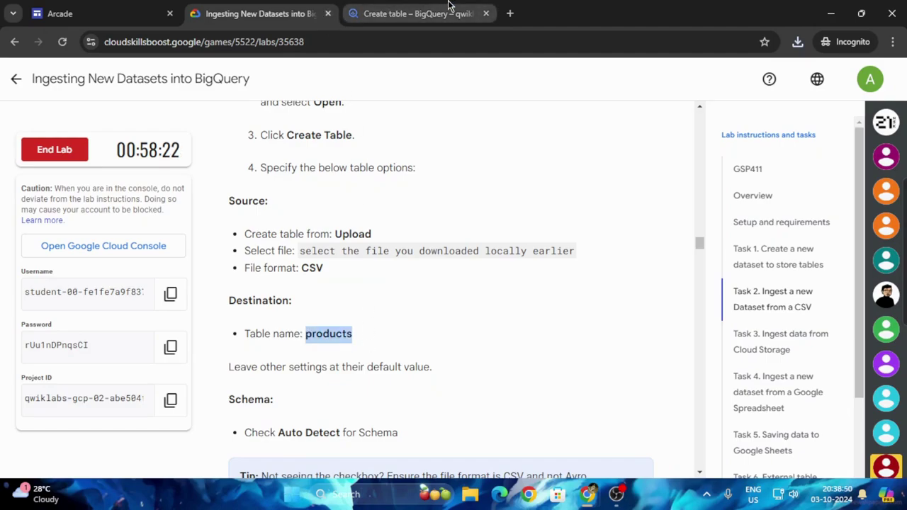
- Set the new table's source to Upload and choose products.csv from the Downloads folder
{"action": "left_click", "coordinate": [425, 7]}
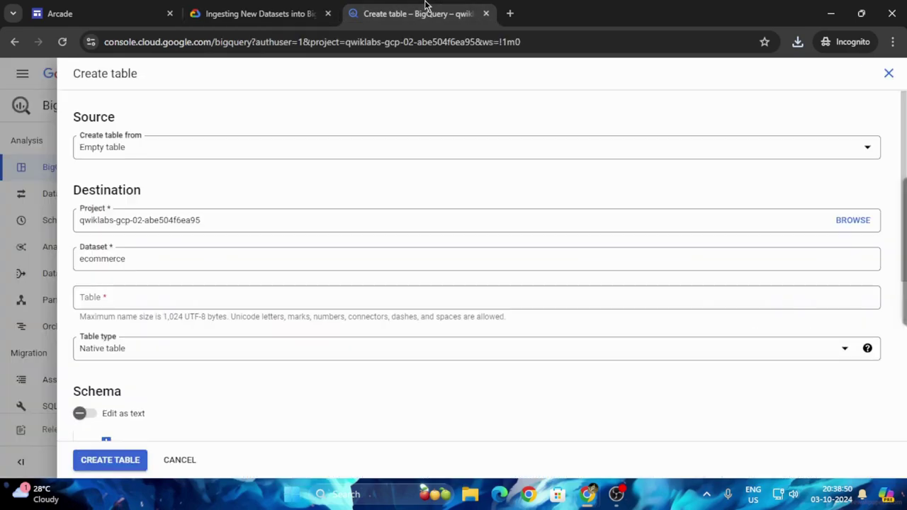
{"action": "left_click", "coordinate": [146, 151]}
{"action": "left_click", "coordinate": [94, 203]}
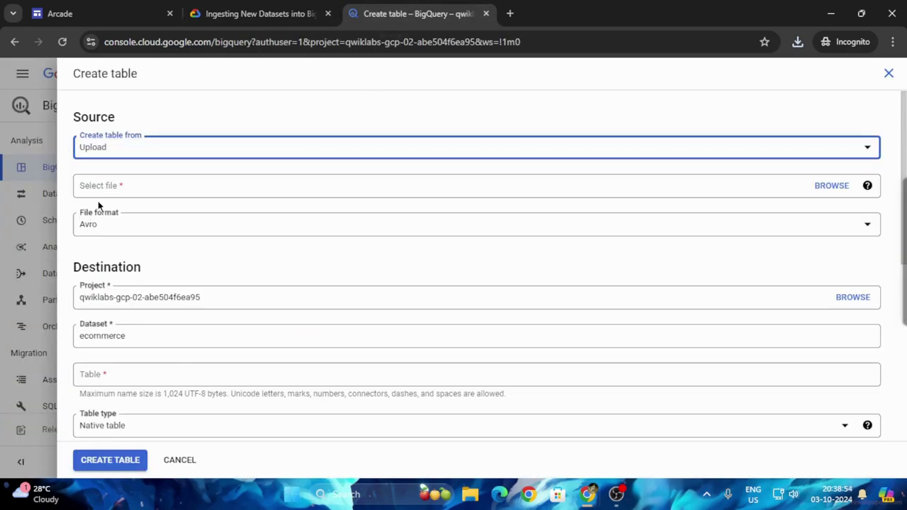
{"action": "left_click", "coordinate": [145, 185]}
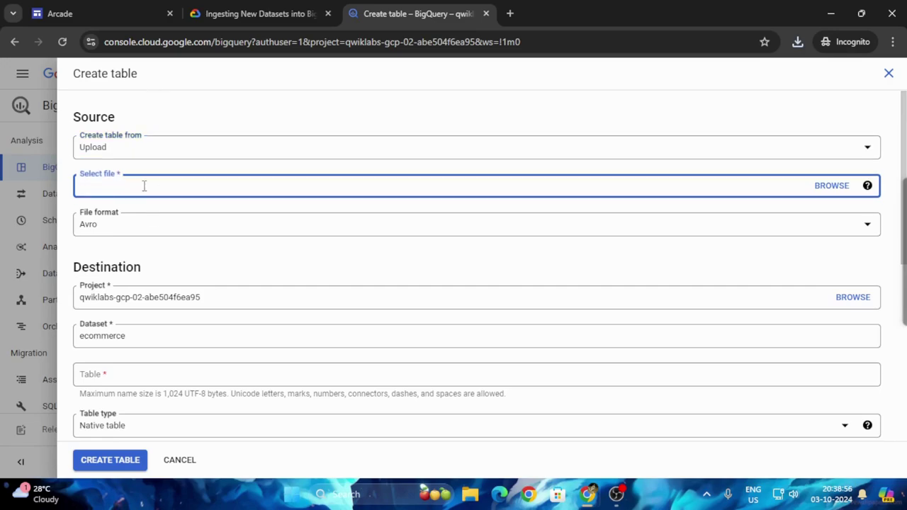
{"action": "left_click", "coordinate": [836, 185]}
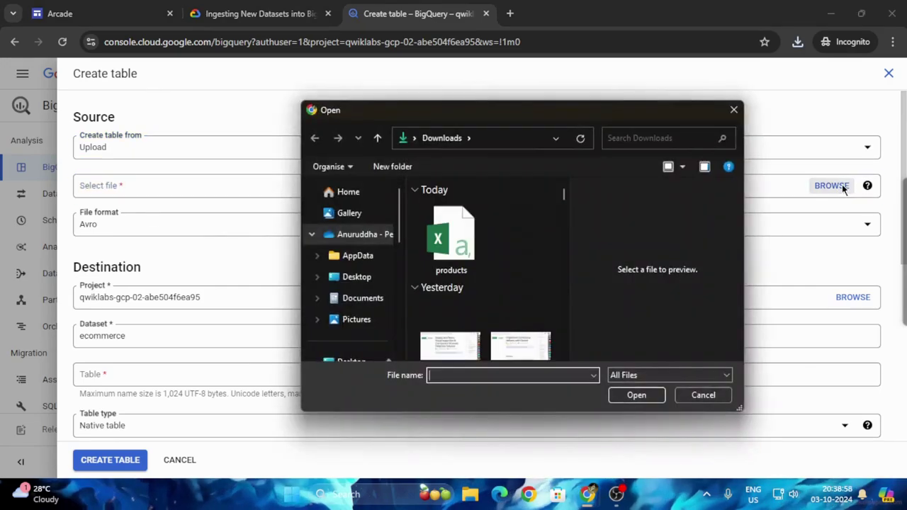
{"action": "left_click", "coordinate": [449, 245]}
{"action": "left_click", "coordinate": [630, 395]}
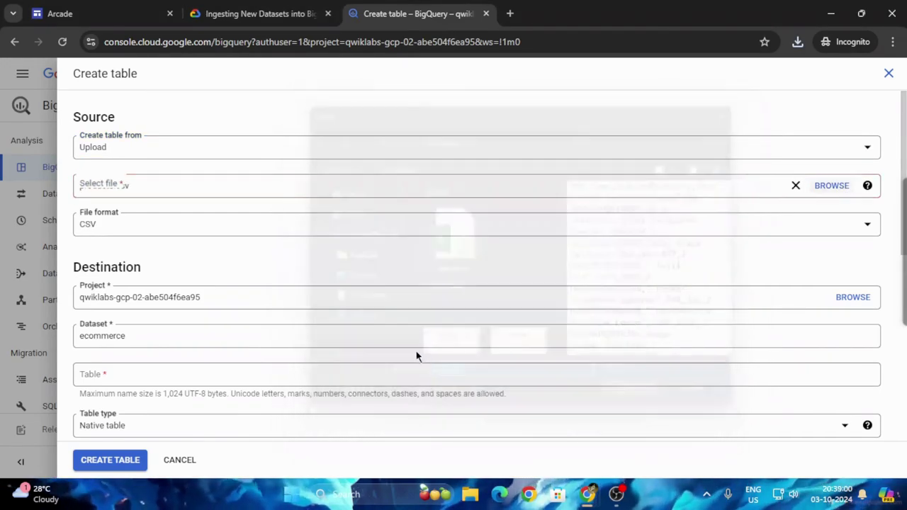
- Compare the Task 2 source, destination and schema options in the lab instructions with the table creation form
{"action": "left_click", "coordinate": [282, 13]}
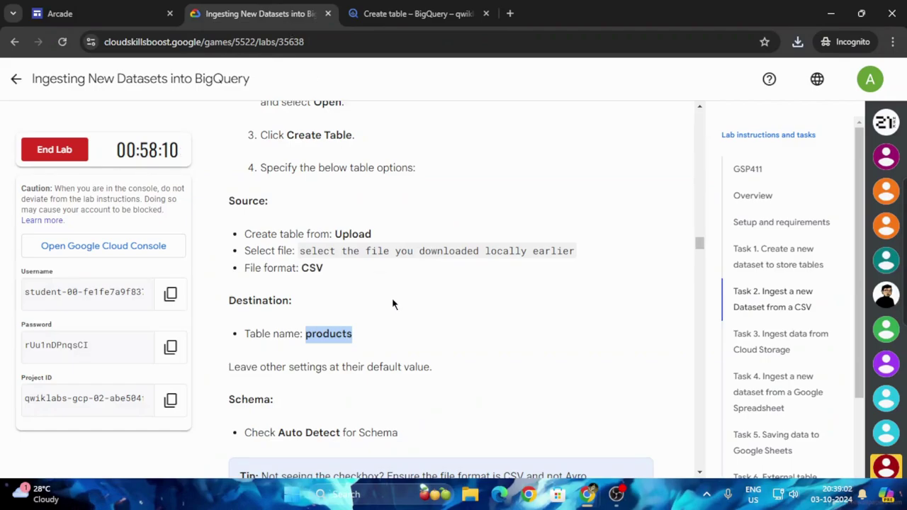
{"action": "scroll", "coordinate": [392, 304], "scroll_direction": "down", "scroll_amount": 1}
{"action": "left_click", "coordinate": [413, 7]}
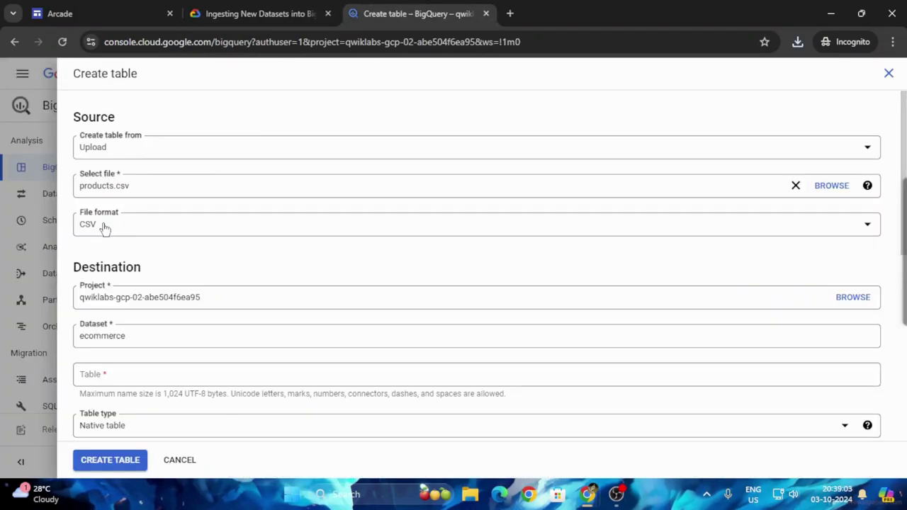
{"action": "left_click", "coordinate": [284, 13]}
{"action": "scroll", "coordinate": [324, 284], "scroll_direction": "down", "scroll_amount": 1}
{"action": "left_click", "coordinate": [412, 14]}
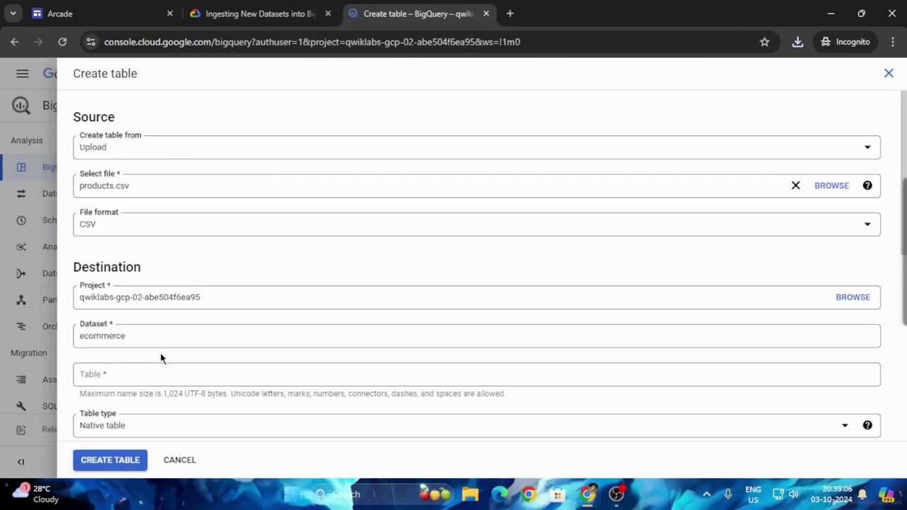
- Name the new table "products" and enable Auto detect for its schema, following the Task 2 options in the lab instructions
{"action": "scroll", "coordinate": [161, 359], "scroll_direction": "down", "scroll_amount": 1}
{"action": "left_click", "coordinate": [133, 308]}
{"action": "key", "text": "ctrl+v"}
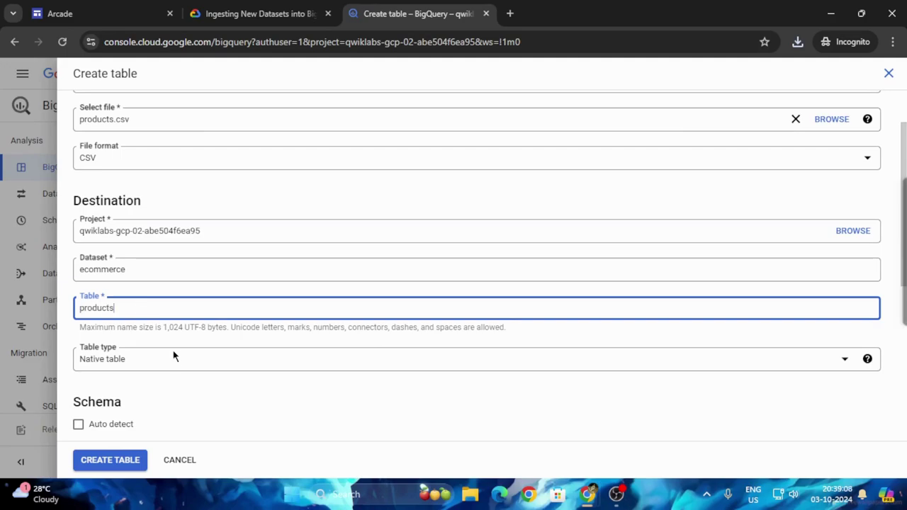
{"action": "scroll", "coordinate": [173, 355], "scroll_direction": "down", "scroll_amount": 1}
{"action": "left_click", "coordinate": [301, 12]}
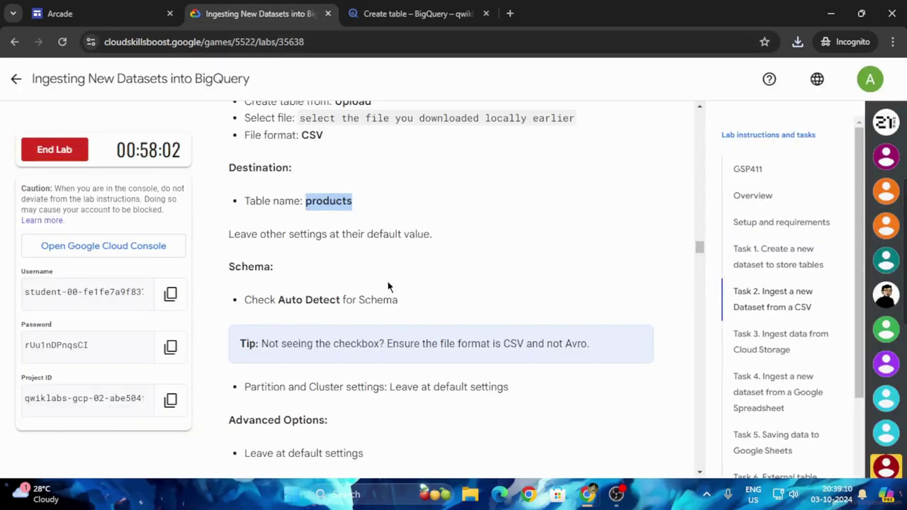
{"action": "scroll", "coordinate": [364, 322], "scroll_direction": "down", "scroll_amount": 1}
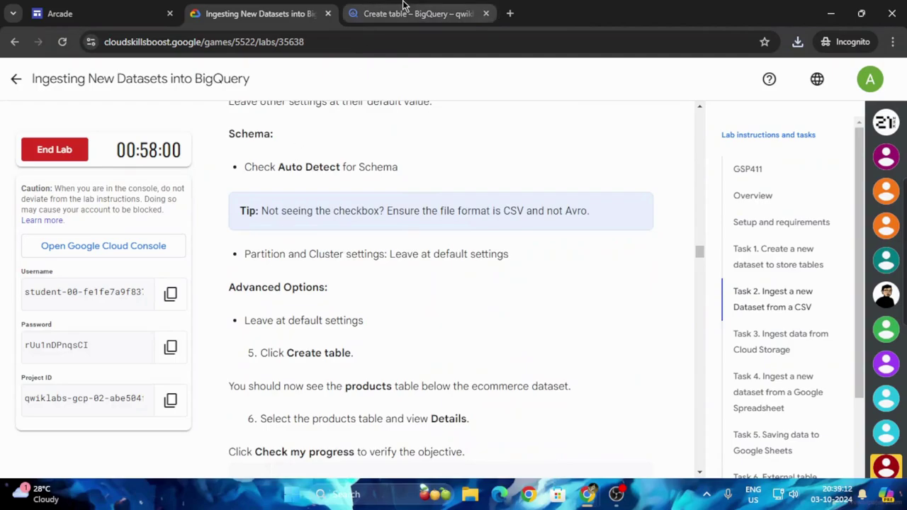
{"action": "left_click", "coordinate": [419, 14]}
{"action": "scroll", "coordinate": [100, 358], "scroll_direction": "down", "scroll_amount": 1}
{"action": "left_click", "coordinate": [79, 291]}
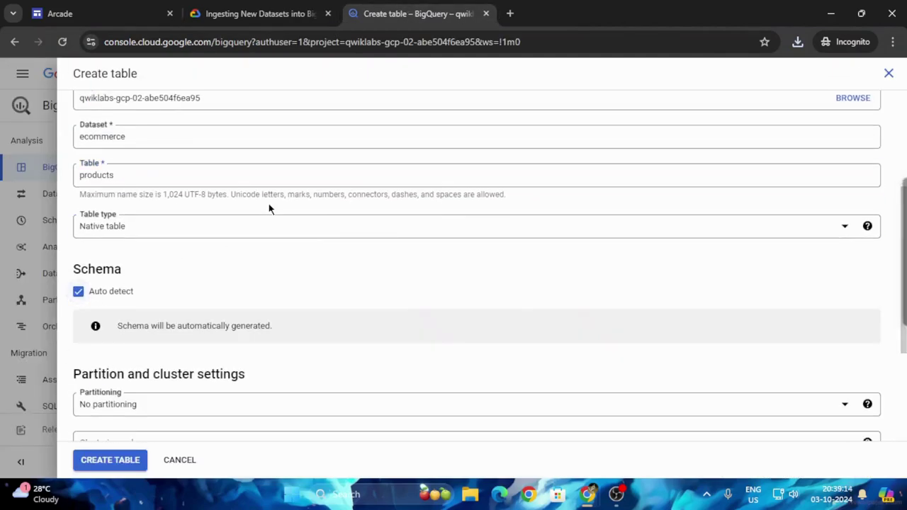
- Check the remaining Task 2 settings in the lab and create the products table with default partition and cluster settings
{"action": "left_click", "coordinate": [269, 12]}
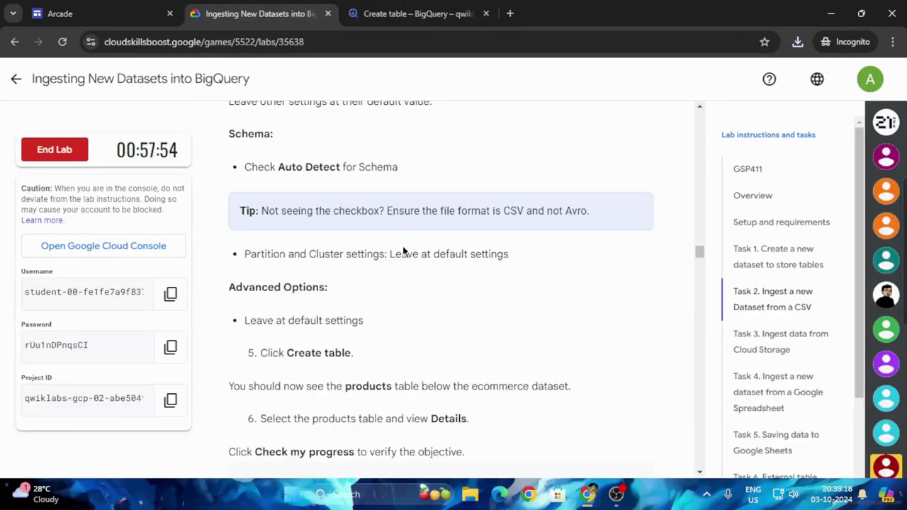
{"action": "scroll", "coordinate": [404, 252], "scroll_direction": "down", "scroll_amount": 2}
{"action": "left_click", "coordinate": [383, 7]}
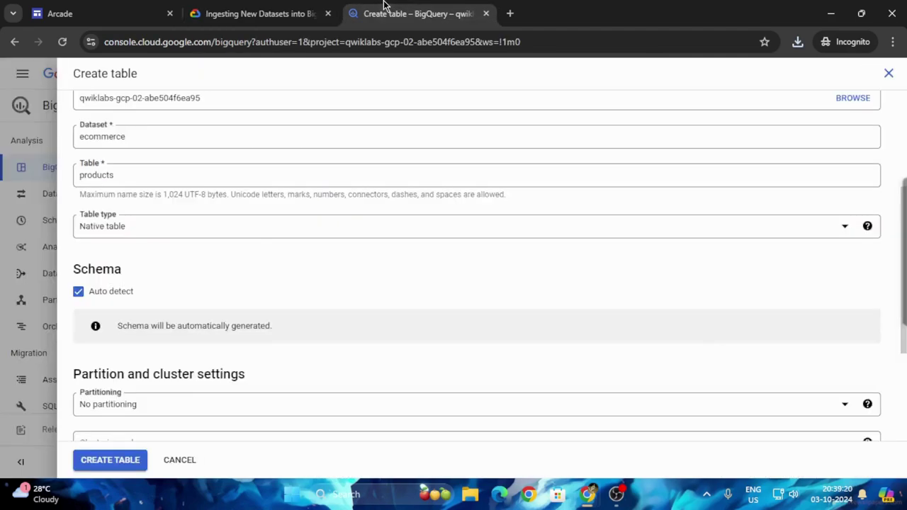
{"action": "scroll", "coordinate": [195, 403], "scroll_direction": "down", "scroll_amount": 2}
{"action": "left_click", "coordinate": [118, 460]}
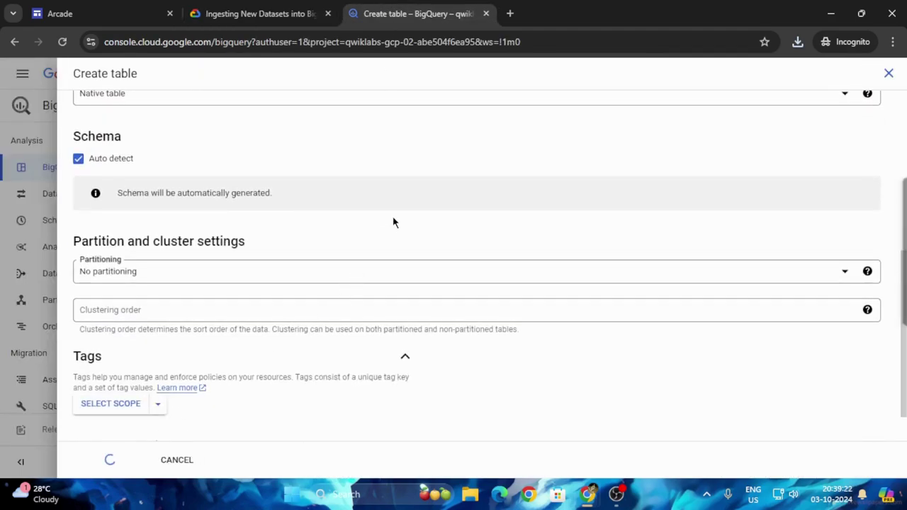
- Check the lab progress for the "Ingest a new dataset from a CSV" objective
{"action": "left_click", "coordinate": [282, 11]}
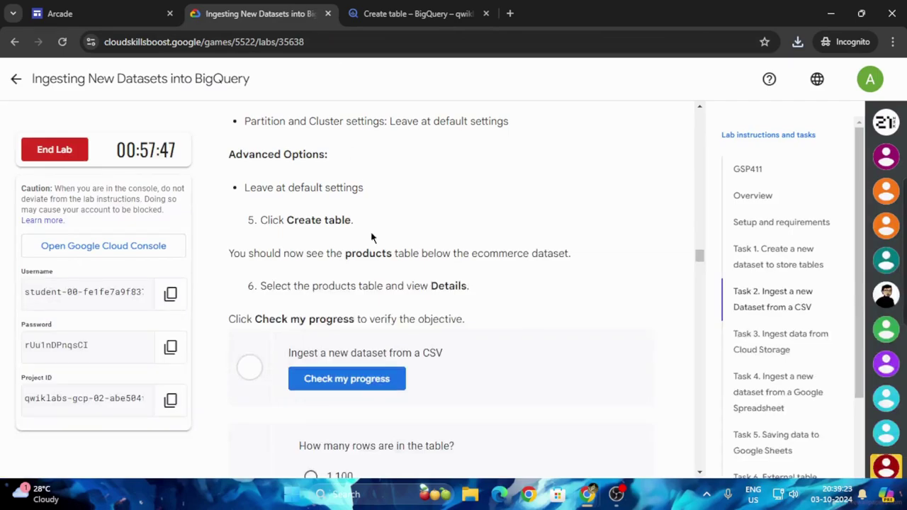
{"action": "left_click", "coordinate": [354, 378]}
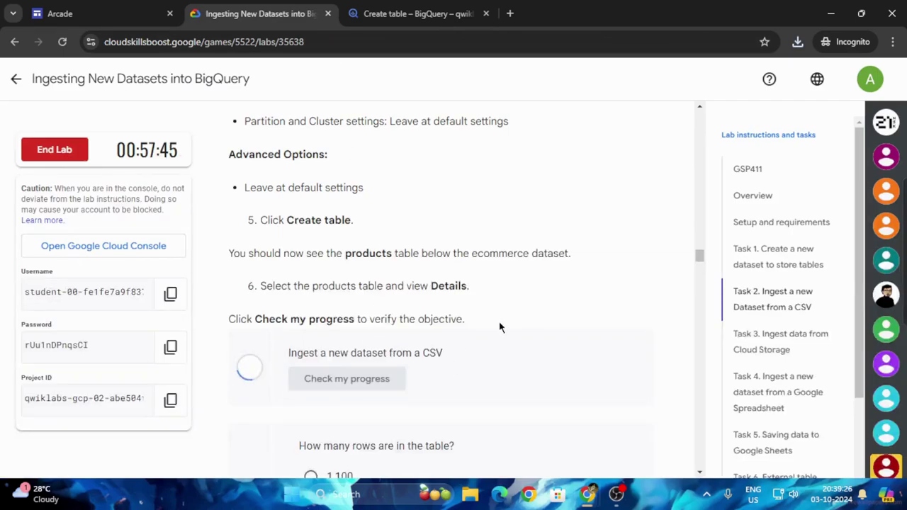
{"action": "left_click", "coordinate": [316, 381]}
{"action": "left_click", "coordinate": [393, 13]}
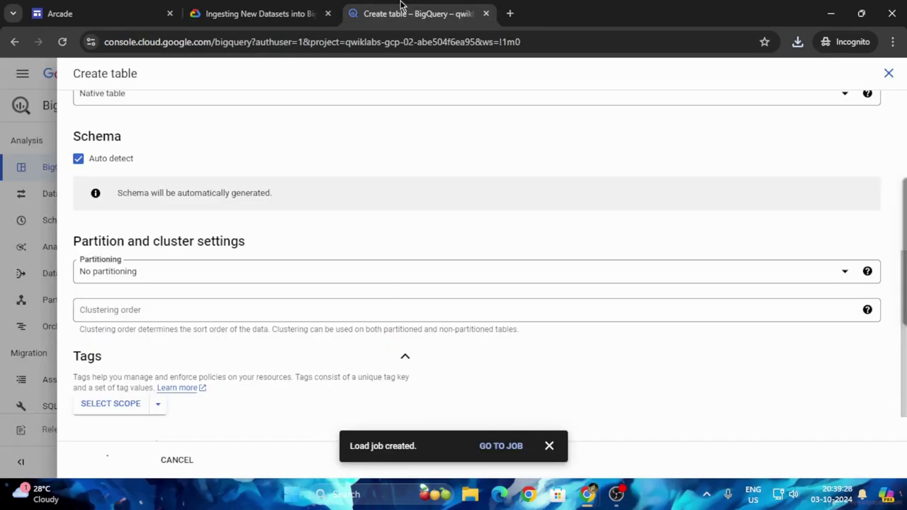
{"action": "left_click", "coordinate": [255, 13]}
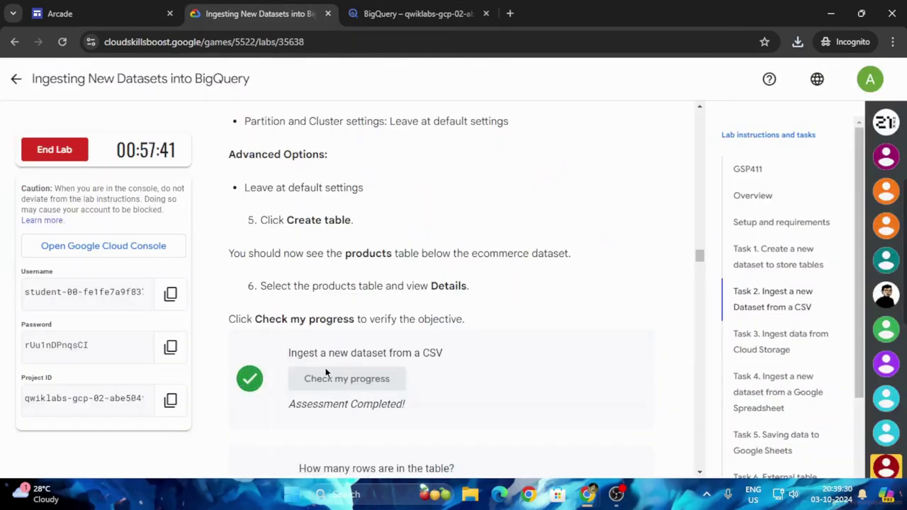
- Copy the standardSQL query that lists the top 5 ecommerce.products by stockLevel from the lab instructions
{"action": "scroll", "coordinate": [412, 343], "scroll_direction": "down", "scroll_amount": 3}
{"action": "scroll", "coordinate": [413, 344], "scroll_direction": "down", "scroll_amount": 8}
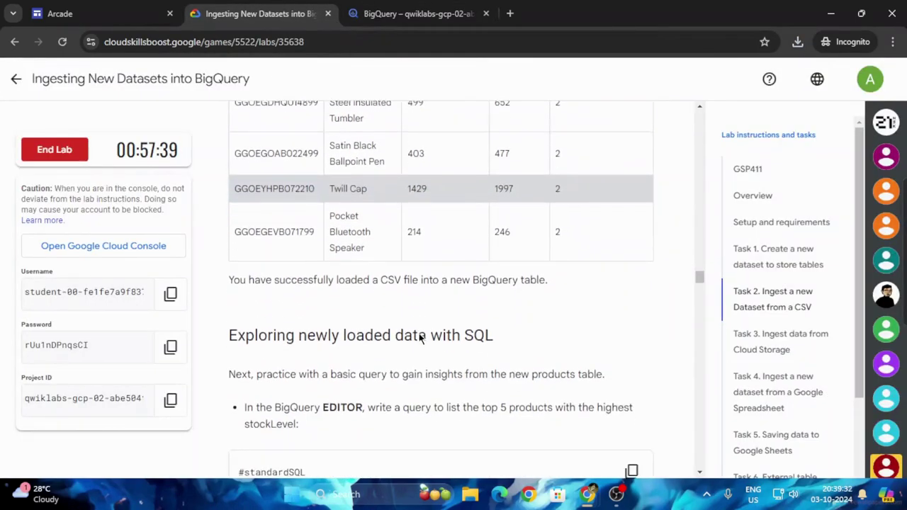
{"action": "scroll", "coordinate": [418, 338], "scroll_direction": "down", "scroll_amount": 1}
{"action": "left_click", "coordinate": [632, 269]}
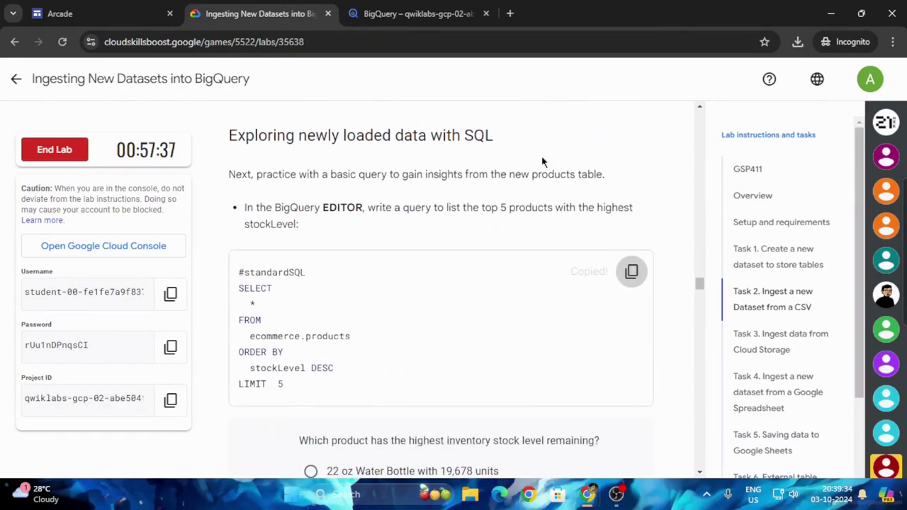
- Paste the copied stockLevel query into an empty BigQuery query editor and run it
{"action": "left_click", "coordinate": [419, 13]}
{"action": "left_click", "coordinate": [541, 109]}
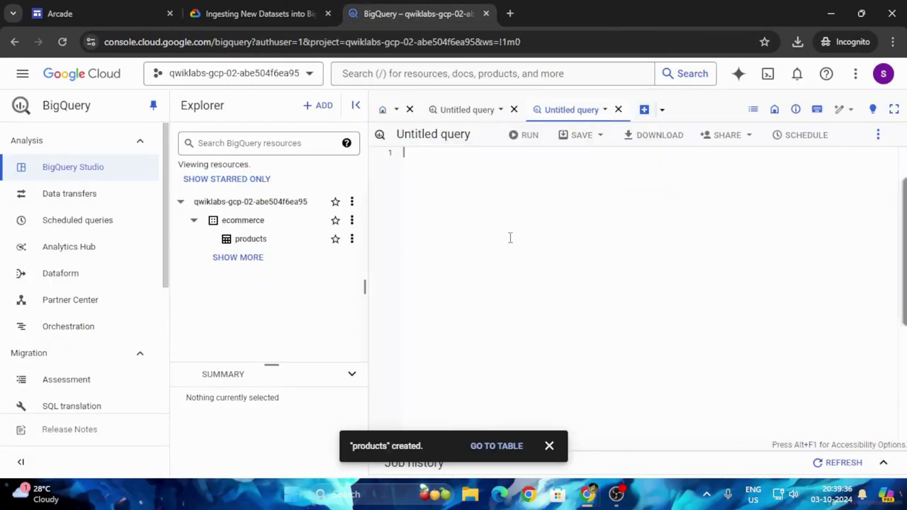
{"action": "key", "text": "ctrl+v"}
{"action": "left_click", "coordinate": [515, 142]}
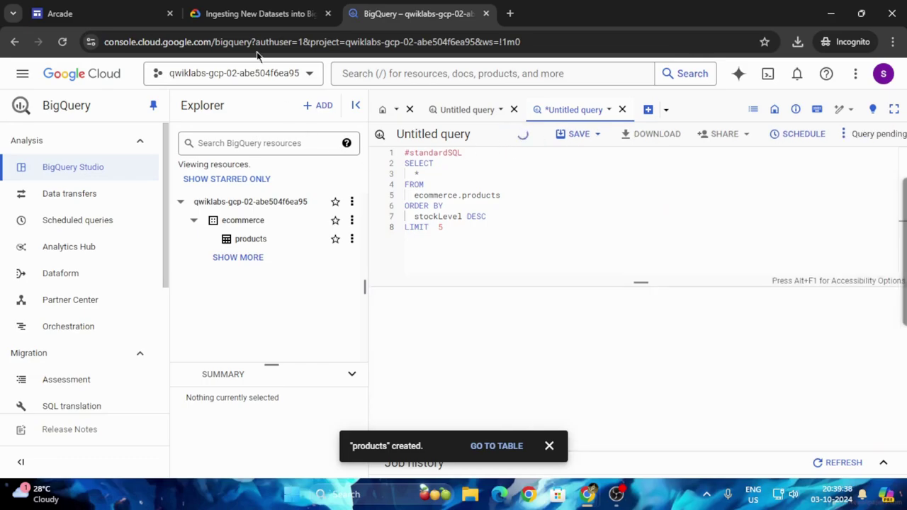
- Find the Task 3 Cloud Storage instructions in the lab and start creating another table in the ecommerce dataset
{"action": "left_click", "coordinate": [259, 13]}
{"action": "scroll", "coordinate": [313, 323], "scroll_direction": "down", "scroll_amount": 5}
{"action": "scroll", "coordinate": [313, 323], "scroll_direction": "down", "scroll_amount": 5}
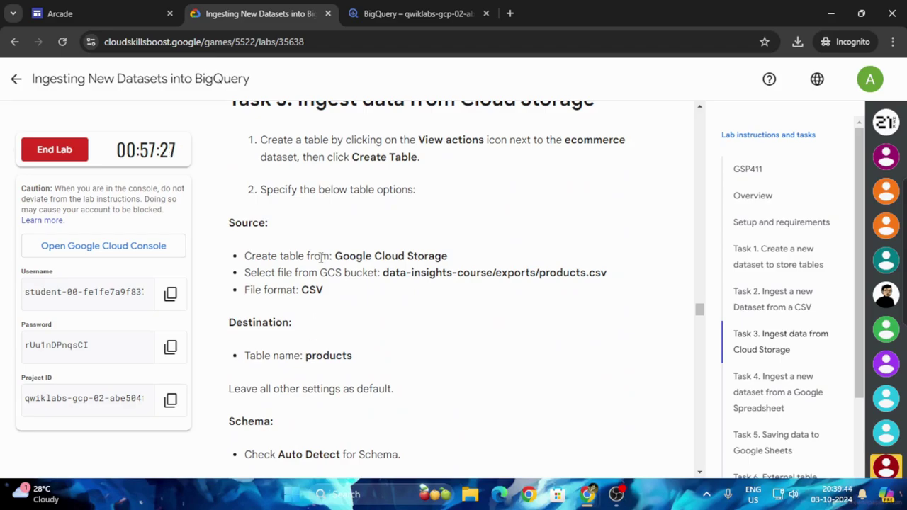
{"action": "left_click", "coordinate": [443, 6]}
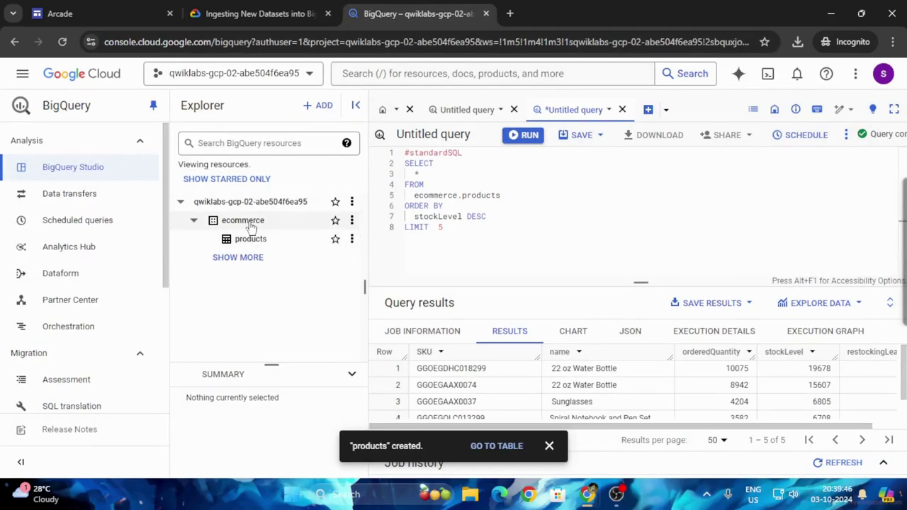
{"action": "left_click", "coordinate": [352, 222]}
{"action": "left_click", "coordinate": [232, 6]}
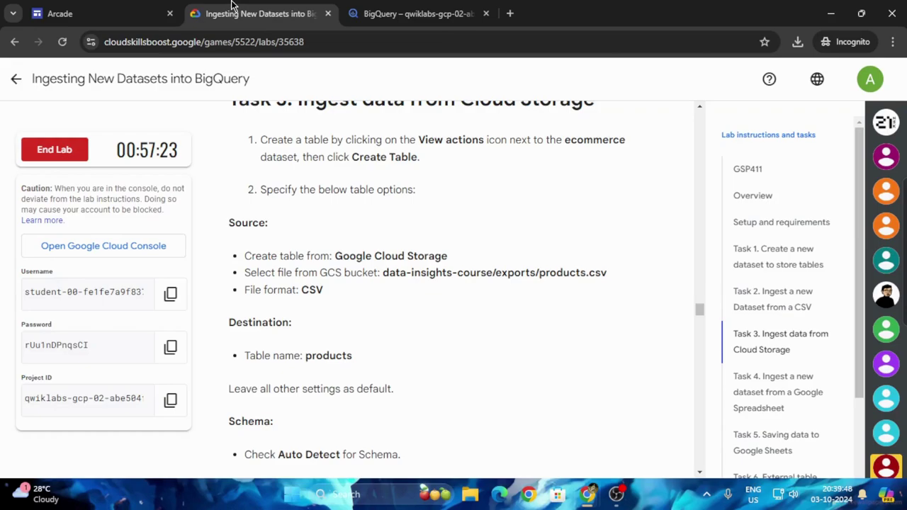
{"action": "left_click", "coordinate": [419, 14]}
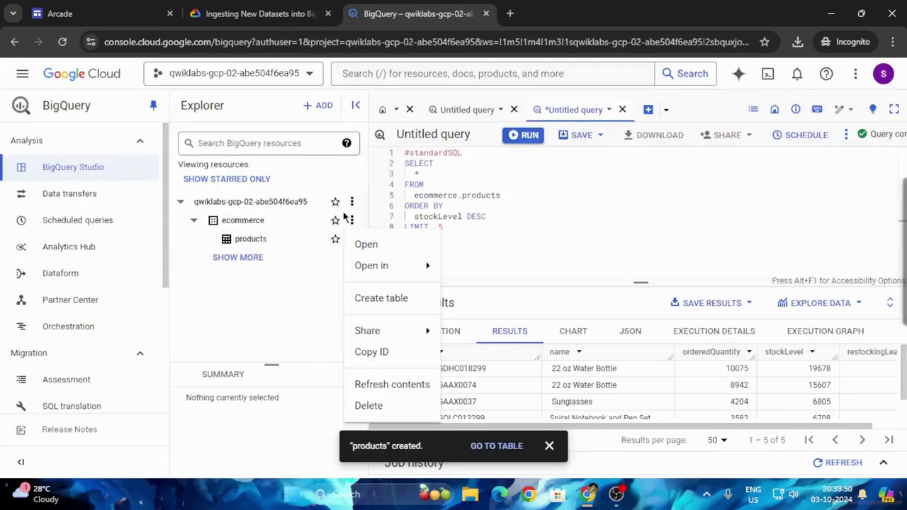
{"action": "left_click", "coordinate": [373, 298]}
- Check the Task 3 table options in the lab and set the new table's source to Google Cloud Storage
{"action": "left_click", "coordinate": [256, 13]}
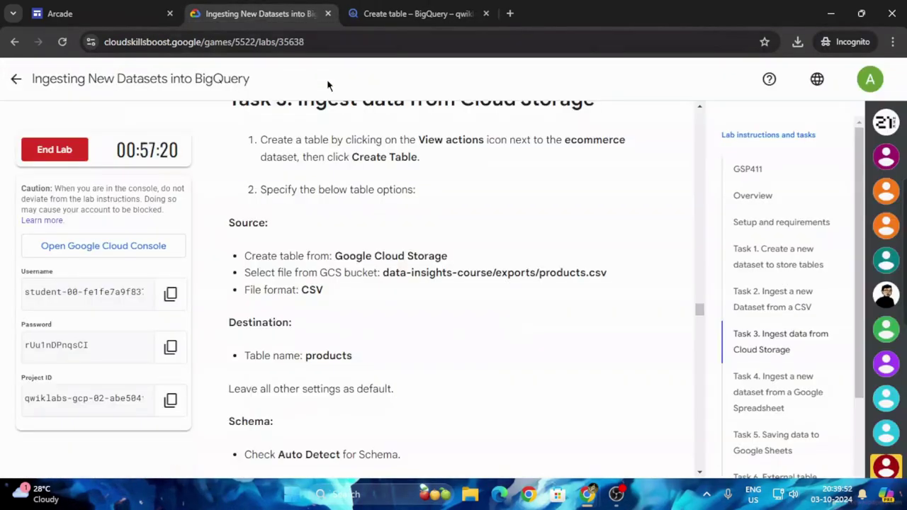
{"action": "scroll", "coordinate": [539, 226], "scroll_direction": "down", "scroll_amount": 2}
{"action": "scroll", "coordinate": [496, 245], "scroll_direction": "up", "scroll_amount": 1}
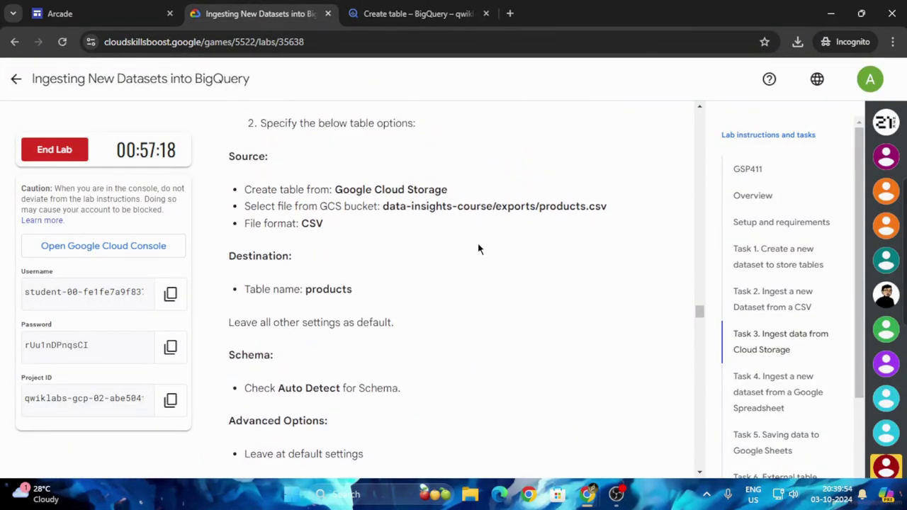
{"action": "left_click", "coordinate": [418, 13]}
{"action": "left_click", "coordinate": [223, 146]}
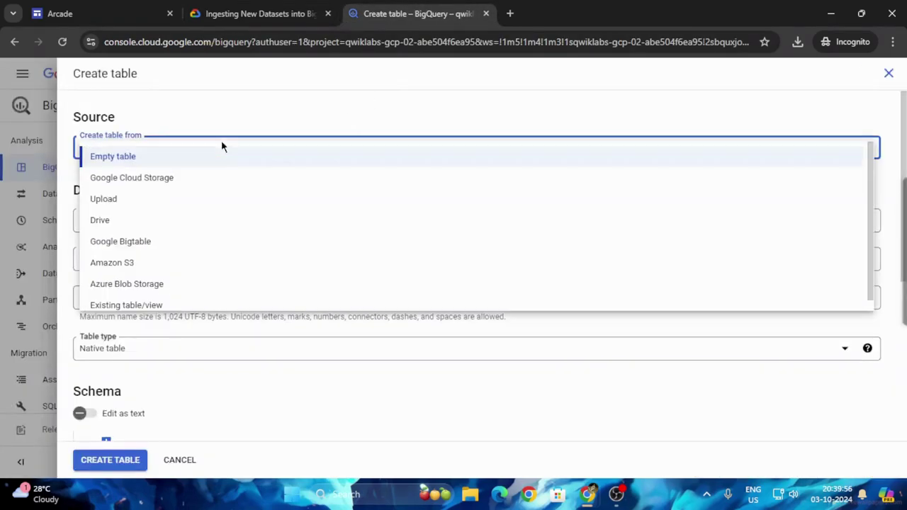
{"action": "left_click", "coordinate": [161, 179]}
- Copy the bucket path data-insights-course/exports/products.csv from the lab and enter it as the table's source file
{"action": "left_click", "coordinate": [291, 8]}
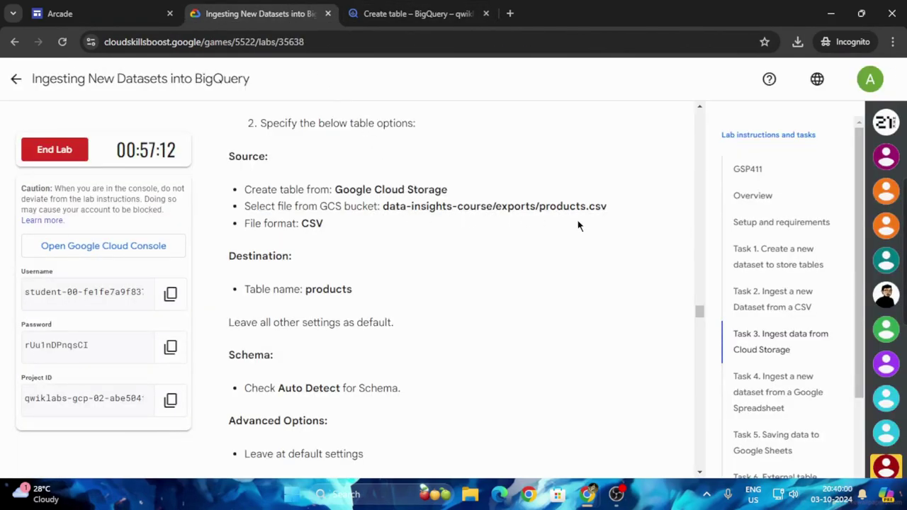
{"action": "left_click_drag", "start_coordinate": [384, 207], "coordinate": [619, 206]}
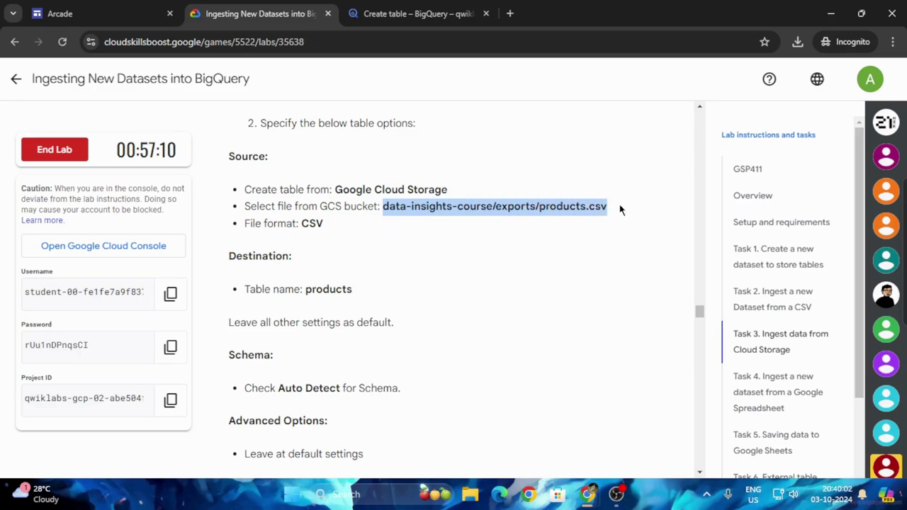
{"action": "key", "text": "ctrl+Tab"}
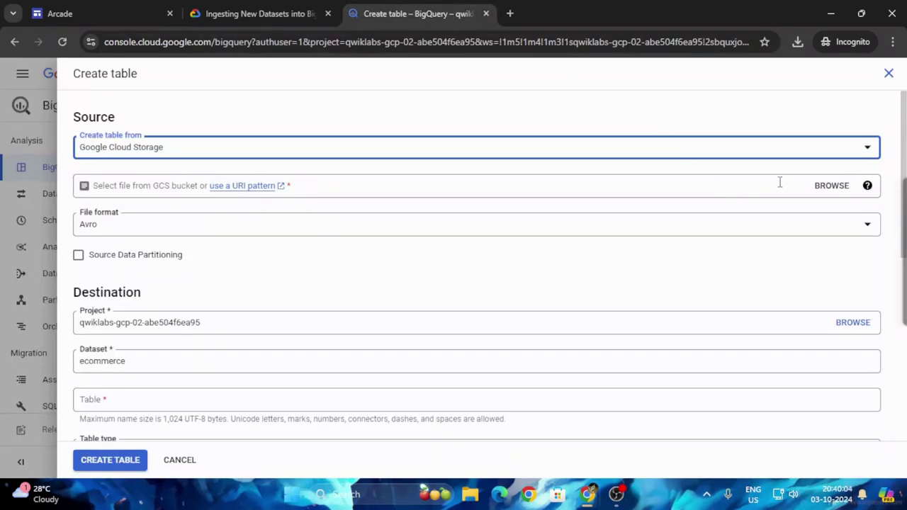
{"action": "left_click", "coordinate": [183, 189]}
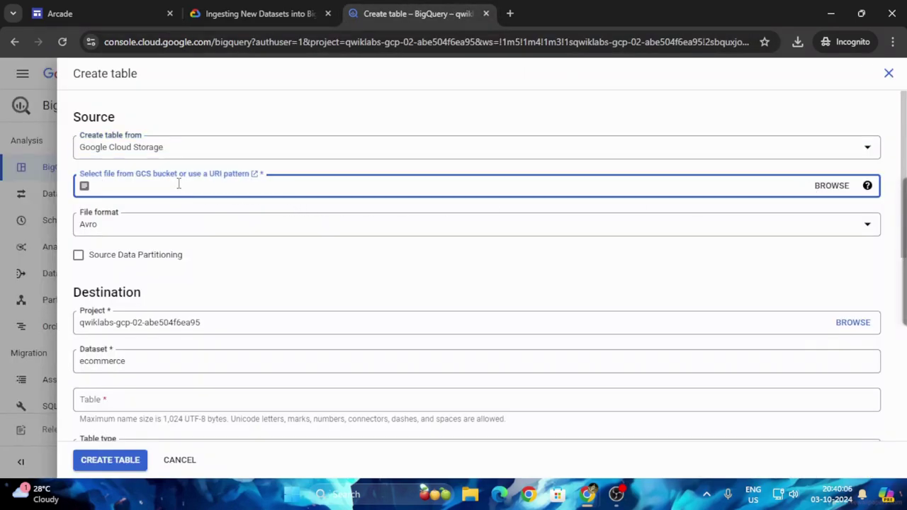
{"action": "key", "text": "ctrl+v"}
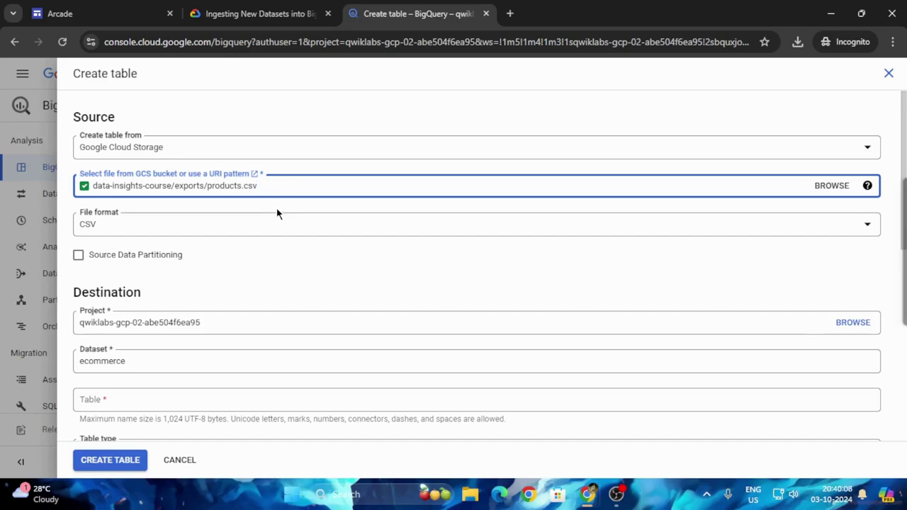
- Set the table name to "products" as given in Task 3 and enable Auto detect for the schema
{"action": "left_click", "coordinate": [210, 6]}
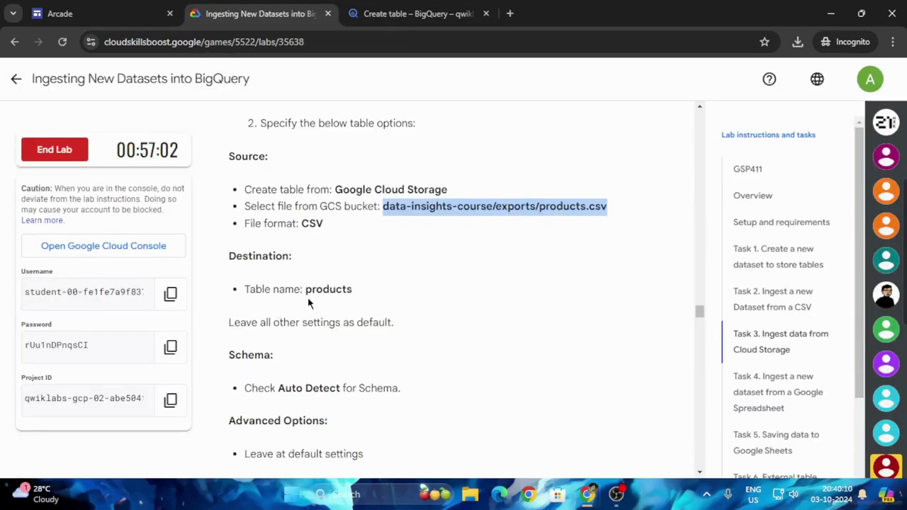
{"action": "left_click_drag", "start_coordinate": [308, 302], "coordinate": [361, 302]}
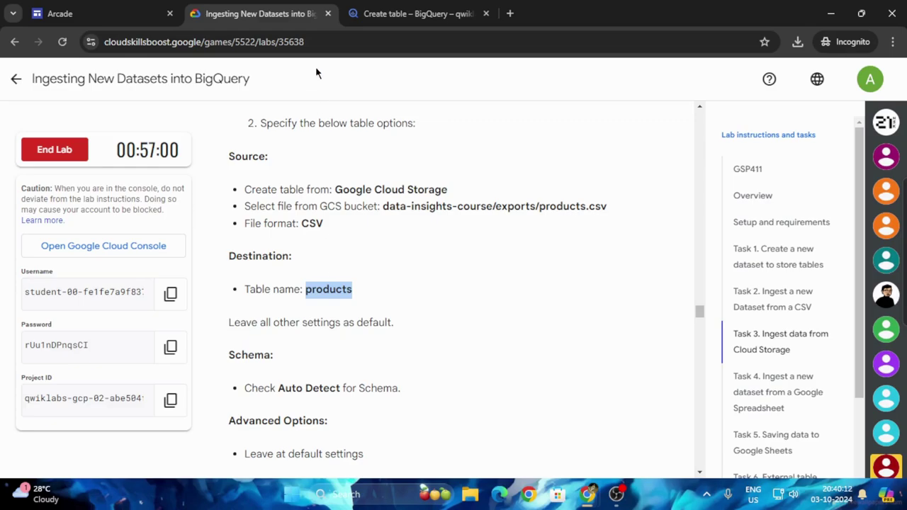
{"action": "left_click", "coordinate": [409, 13]}
{"action": "left_click", "coordinate": [128, 398]}
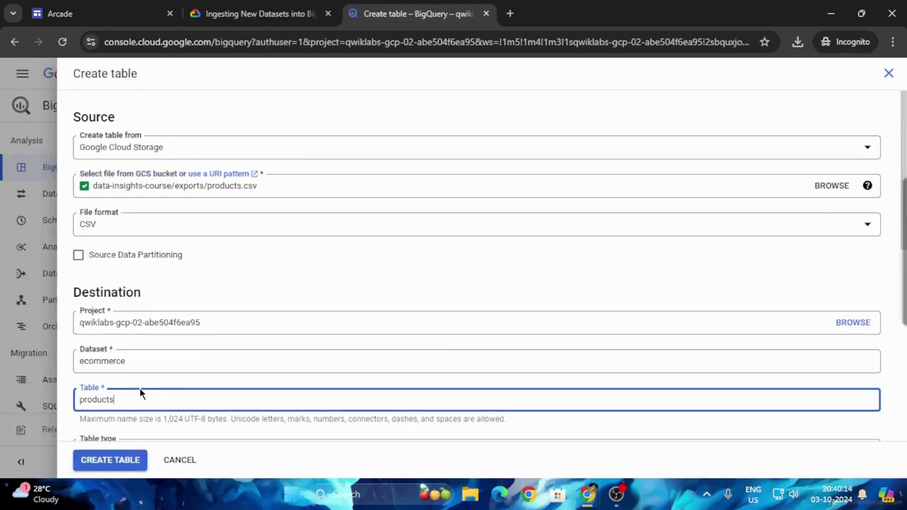
{"action": "left_click", "coordinate": [248, 14]}
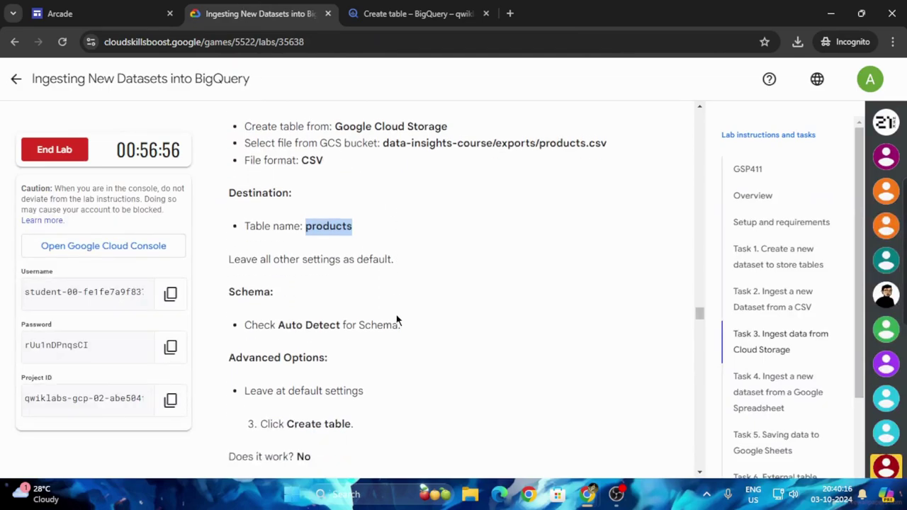
{"action": "scroll", "coordinate": [397, 320], "scroll_direction": "down", "scroll_amount": 1}
{"action": "left_click", "coordinate": [435, 10]}
{"action": "key", "text": "ctrl+v"}
{"action": "scroll", "coordinate": [99, 389], "scroll_direction": "down", "scroll_amount": 2}
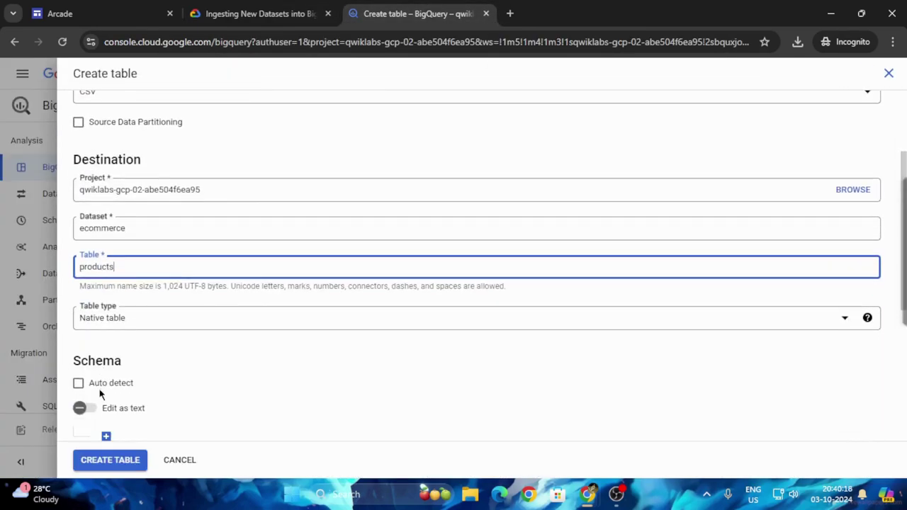
{"action": "left_click", "coordinate": [78, 383]}
- Review the remaining Task 3 settings in the lab and try to create the products table with default advanced options
{"action": "left_click", "coordinate": [241, 7]}
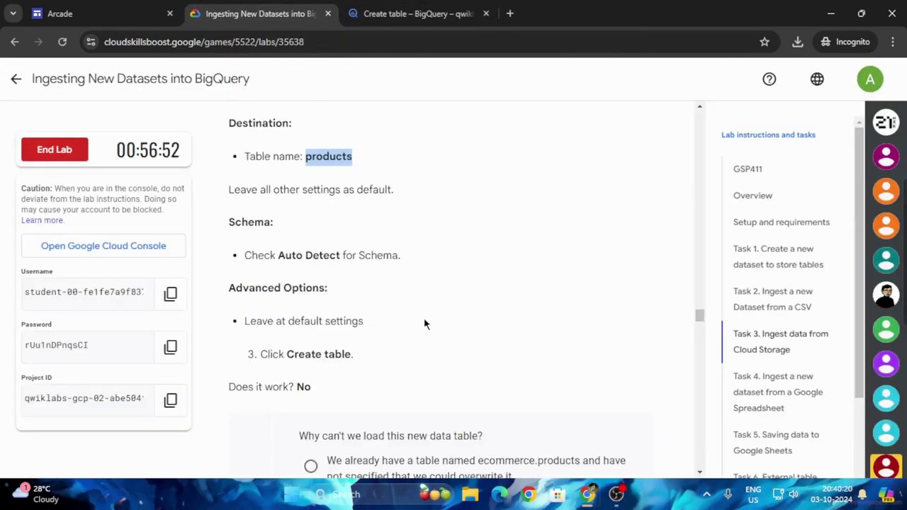
{"action": "scroll", "coordinate": [424, 322], "scroll_direction": "down", "scroll_amount": 2}
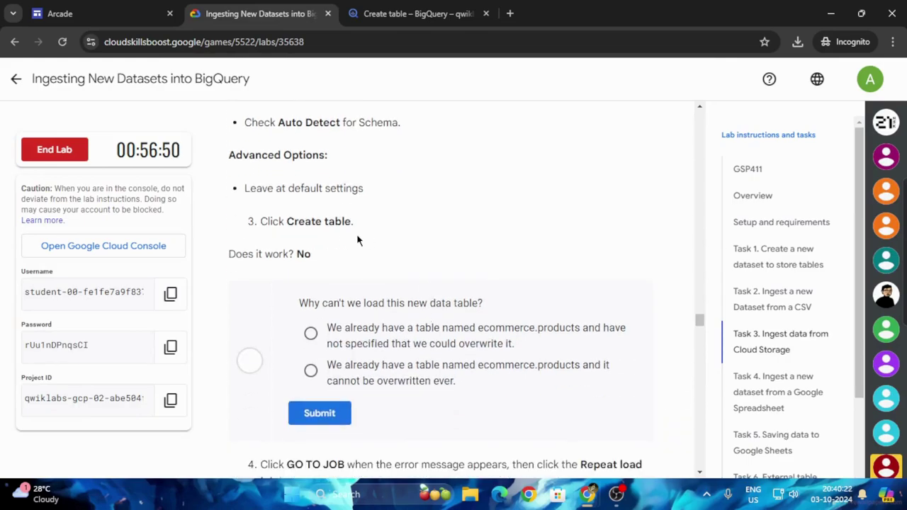
{"action": "scroll", "coordinate": [357, 236], "scroll_direction": "down", "scroll_amount": 2}
{"action": "left_click", "coordinate": [386, 14]}
{"action": "scroll", "coordinate": [318, 299], "scroll_direction": "down", "scroll_amount": 3}
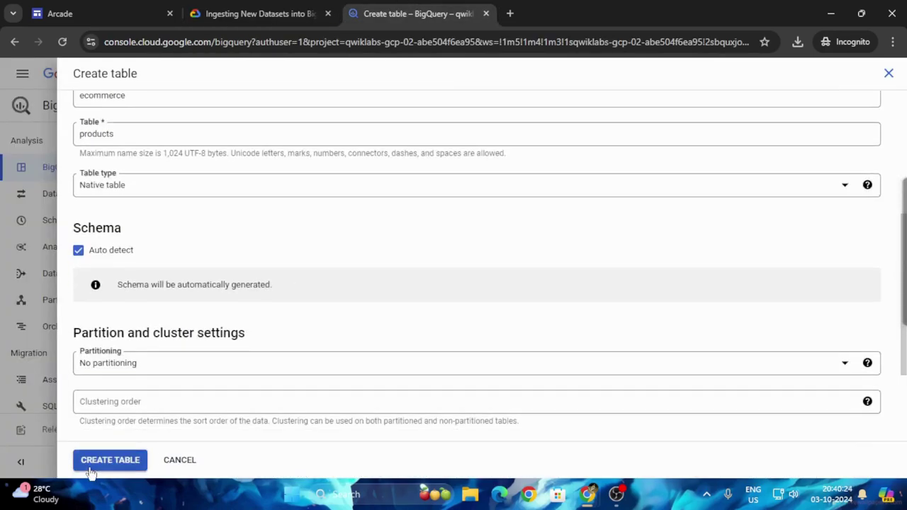
{"action": "left_click", "coordinate": [99, 461]}
- Check the lab's Task 3 instructions, open the details of the failed load job and repeat the job
{"action": "left_click", "coordinate": [275, 8]}
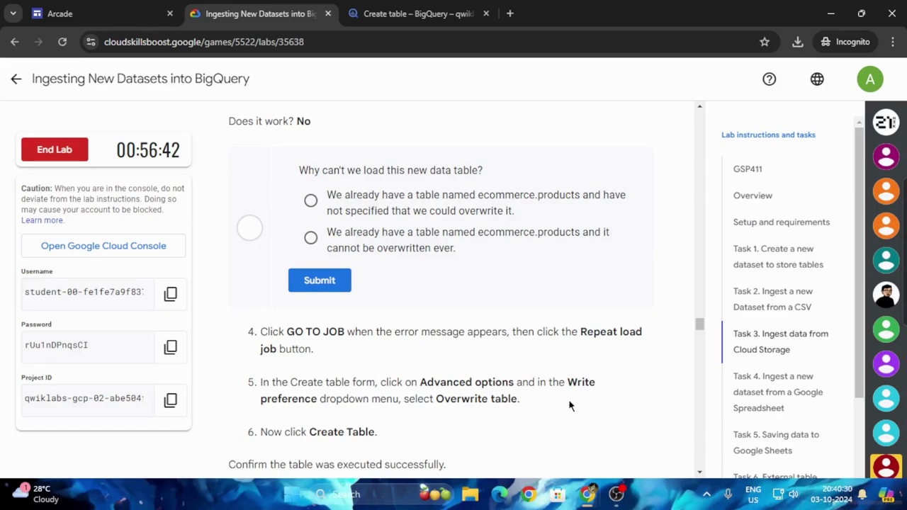
{"action": "scroll", "coordinate": [569, 405], "scroll_direction": "down", "scroll_amount": 1}
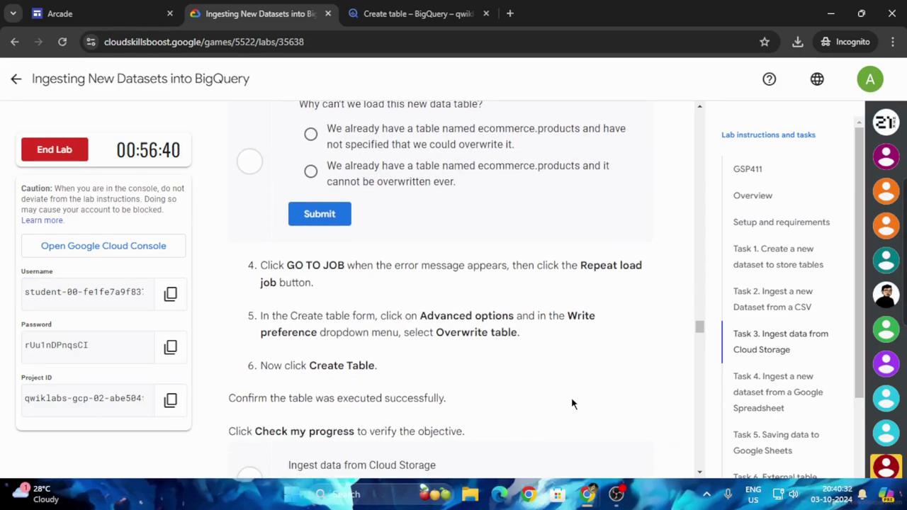
{"action": "scroll", "coordinate": [591, 369], "scroll_direction": "down", "scroll_amount": 3}
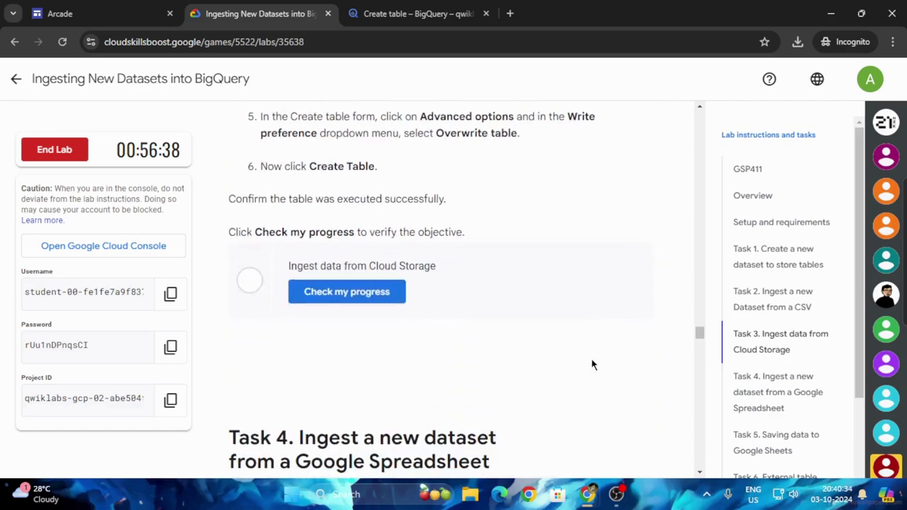
{"action": "left_click", "coordinate": [469, 14]}
{"action": "left_click", "coordinate": [518, 433]}
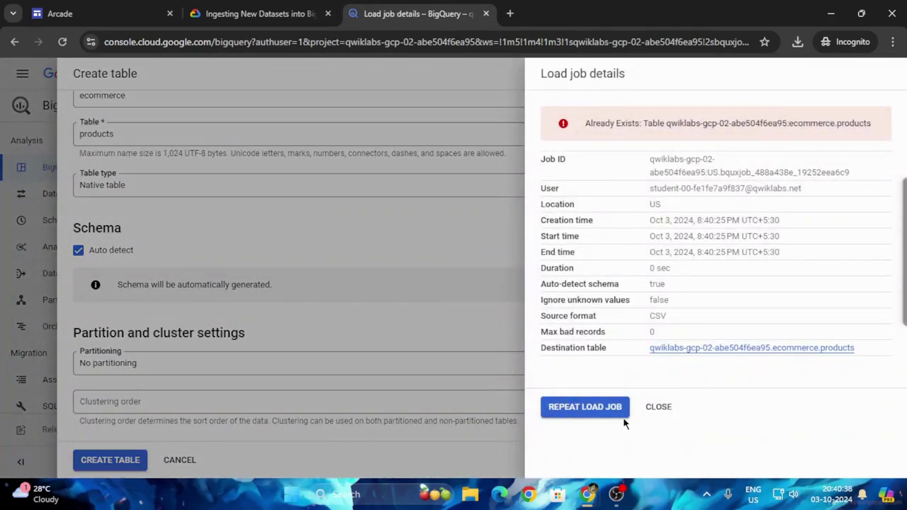
{"action": "left_click", "coordinate": [255, 13]}
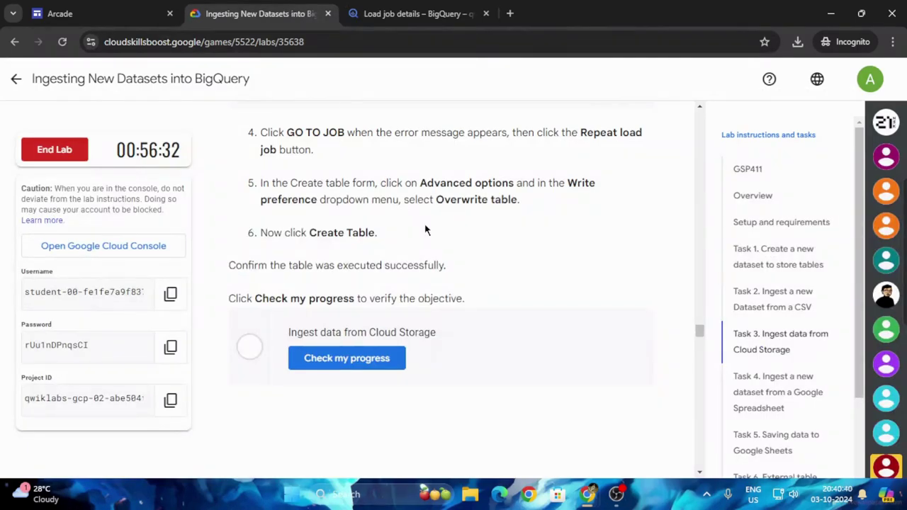
{"action": "scroll", "coordinate": [424, 224], "scroll_direction": "up", "scroll_amount": 1}
{"action": "left_click", "coordinate": [397, 13]}
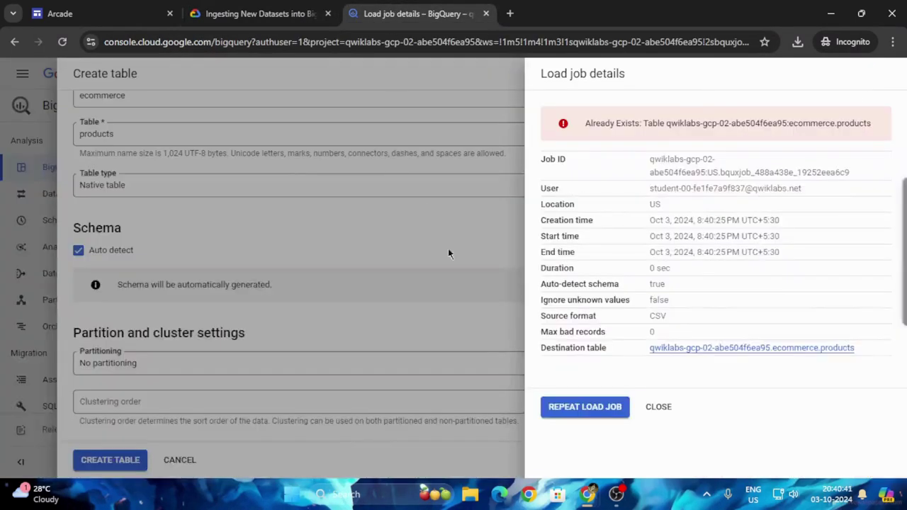
{"action": "left_click", "coordinate": [592, 408]}
- Set the table's write preference to Overwrite table in the advanced options, as instructed in Task 3
{"action": "left_click", "coordinate": [256, 14]}
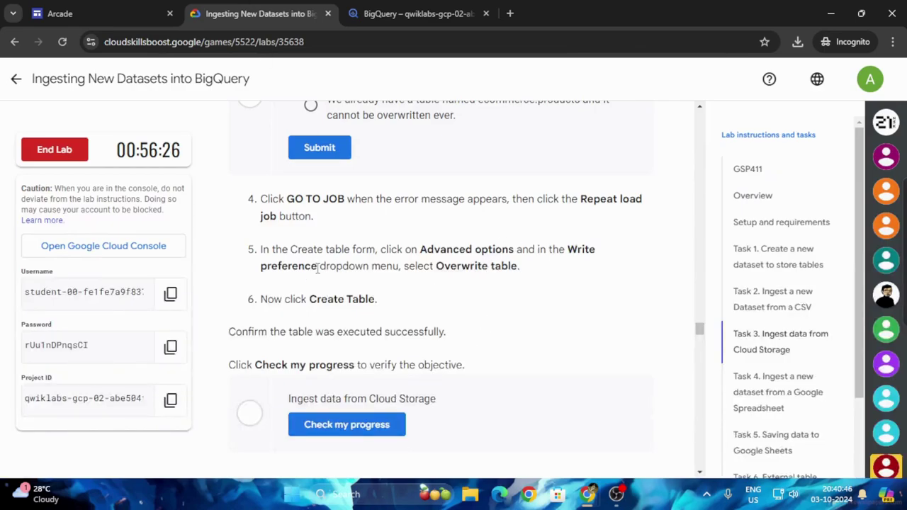
{"action": "left_click", "coordinate": [415, 13]}
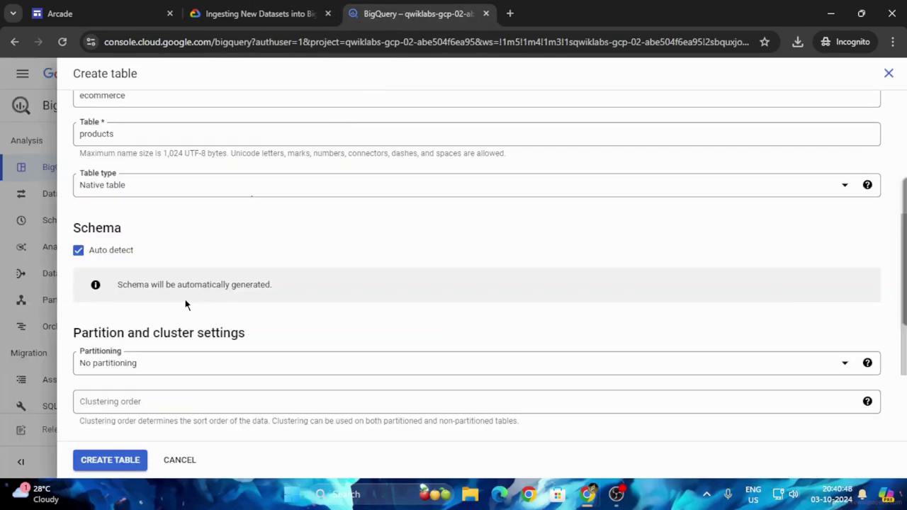
{"action": "scroll", "coordinate": [187, 304], "scroll_direction": "down", "scroll_amount": 2}
{"action": "left_click", "coordinate": [405, 399]}
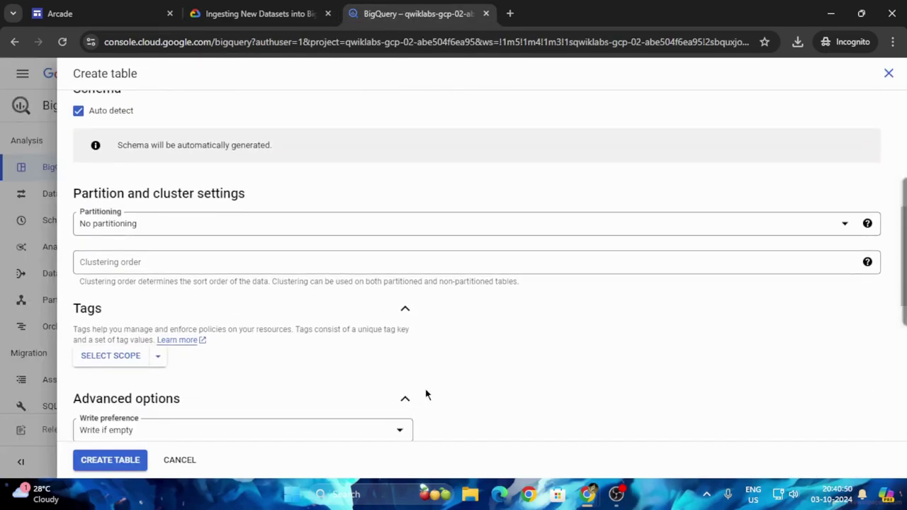
{"action": "scroll", "coordinate": [482, 324], "scroll_direction": "down", "scroll_amount": 3}
{"action": "left_click", "coordinate": [261, 6]}
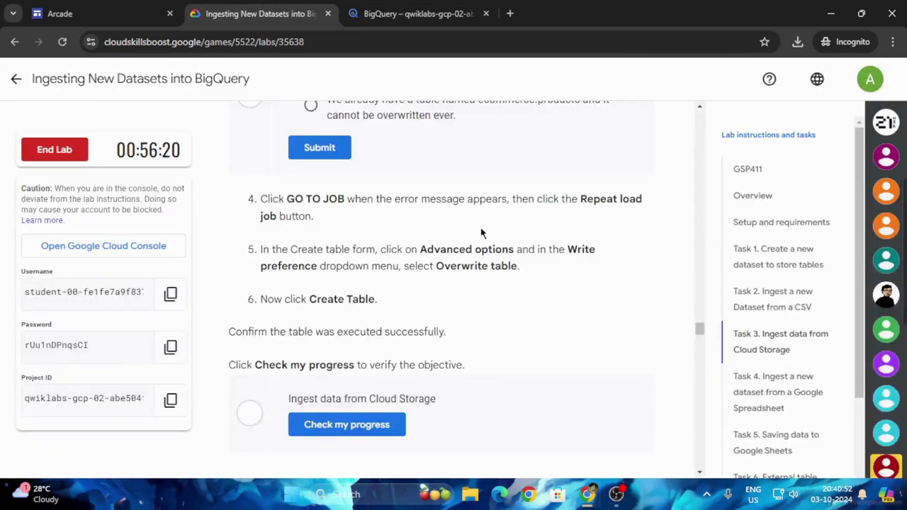
{"action": "left_click", "coordinate": [418, 13]}
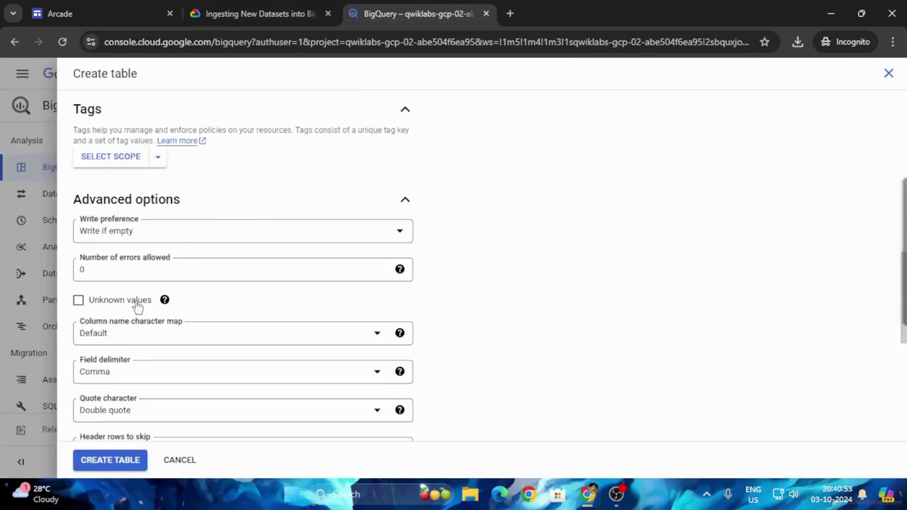
{"action": "left_click", "coordinate": [101, 236]}
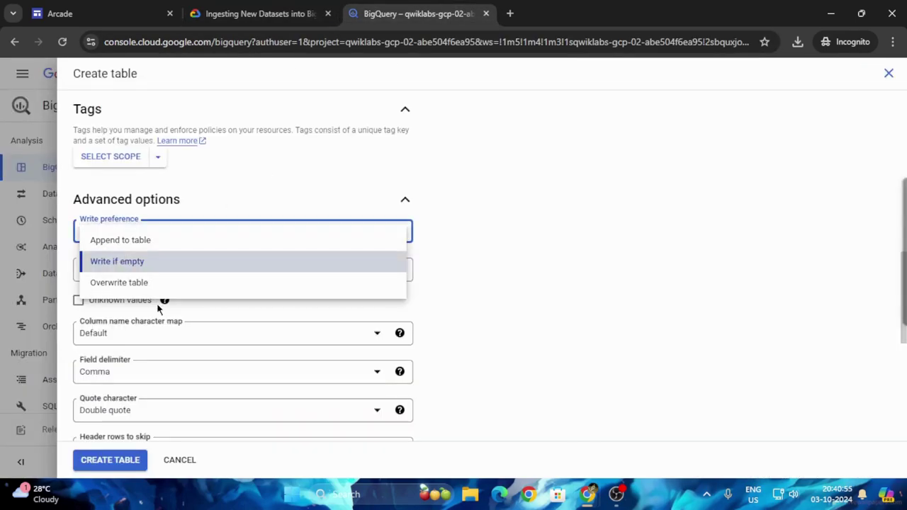
{"action": "left_click", "coordinate": [261, 13]}
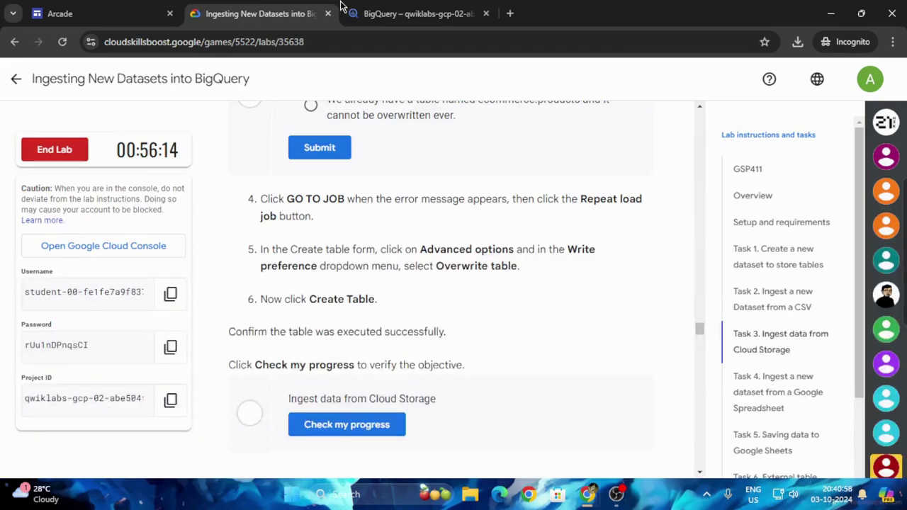
{"action": "left_click", "coordinate": [383, 13]}
{"action": "left_click", "coordinate": [142, 282]}
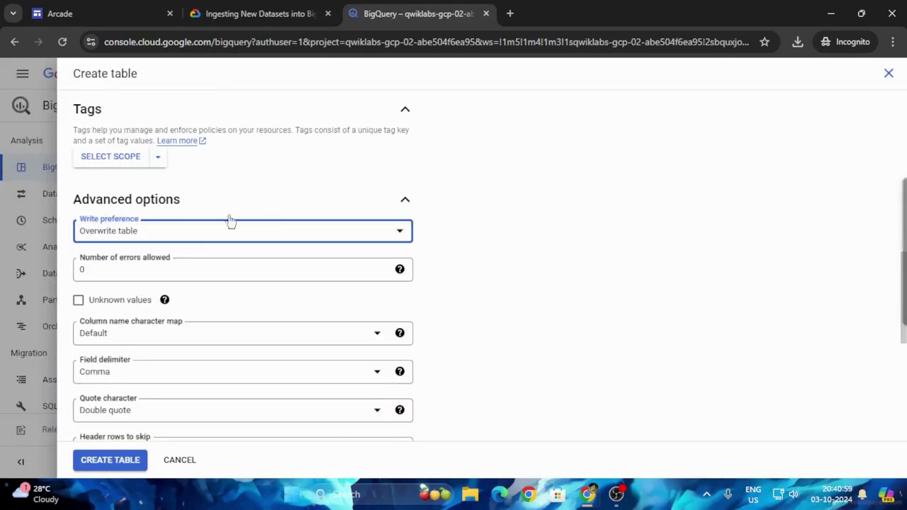
- Create the overwritten products table and check the lab progress for "Ingest data from Cloud Storage"
{"action": "left_click", "coordinate": [247, 10]}
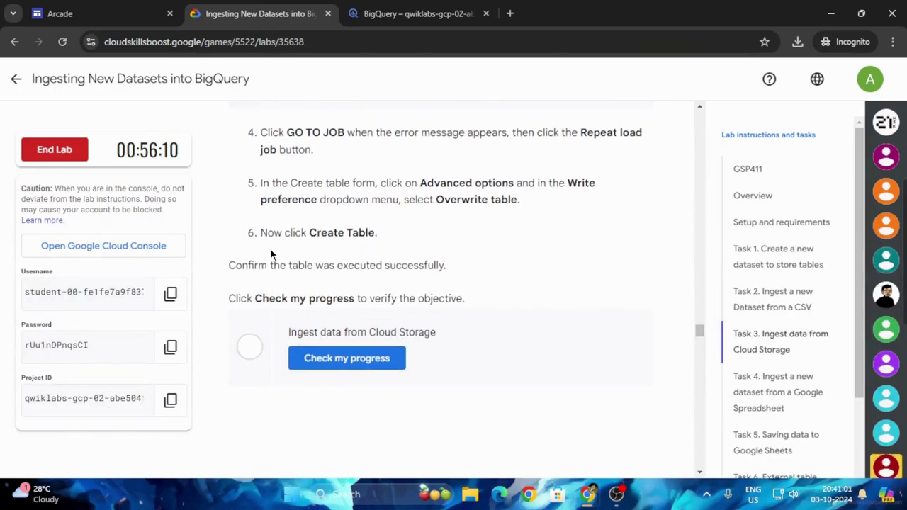
{"action": "left_click", "coordinate": [464, 13]}
{"action": "left_click", "coordinate": [112, 460]}
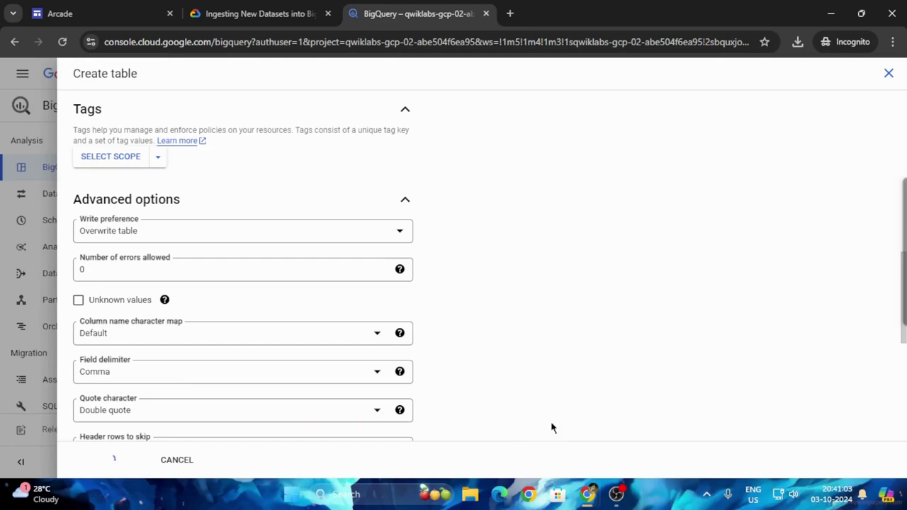
{"action": "left_click", "coordinate": [253, 14]}
{"action": "scroll", "coordinate": [358, 268], "scroll_direction": "down", "scroll_amount": 2}
{"action": "left_click", "coordinate": [308, 236]}
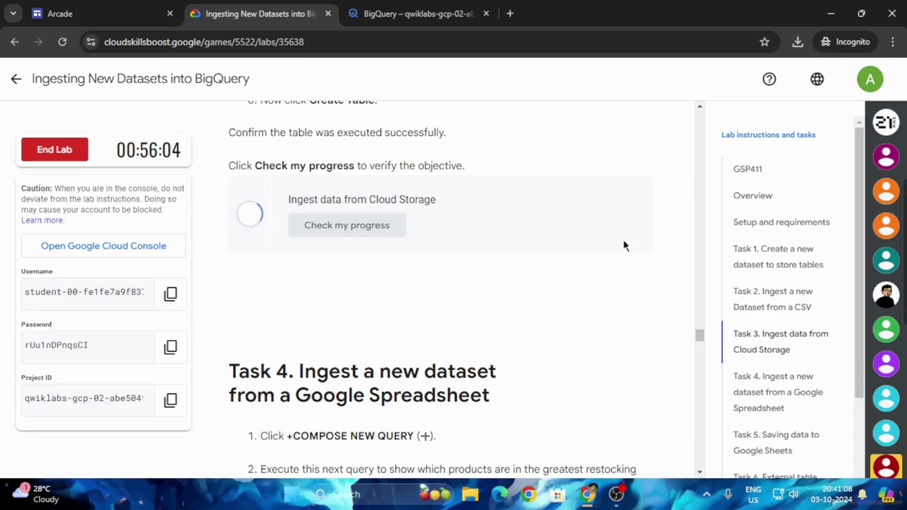
- Copy the Task 4 restocking-need query from the lab and run it in a new BigQuery query
{"action": "scroll", "coordinate": [509, 241], "scroll_direction": "down", "scroll_amount": 3}
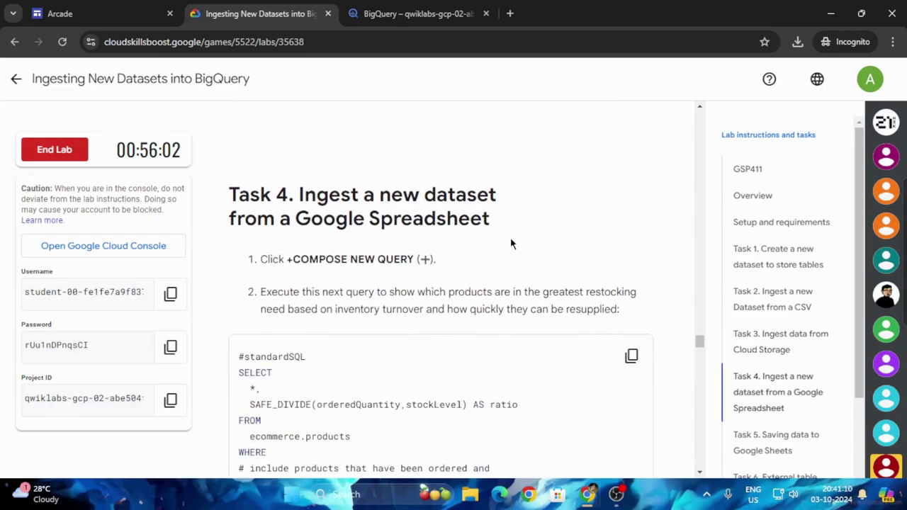
{"action": "scroll", "coordinate": [511, 244], "scroll_direction": "down", "scroll_amount": 3}
{"action": "left_click", "coordinate": [632, 220]}
{"action": "left_click", "coordinate": [490, 15]}
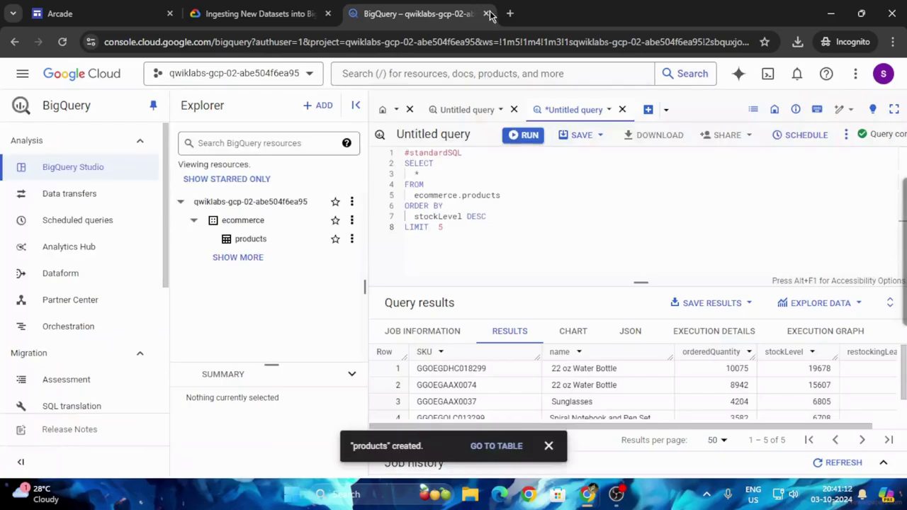
{"action": "left_click", "coordinate": [648, 109]}
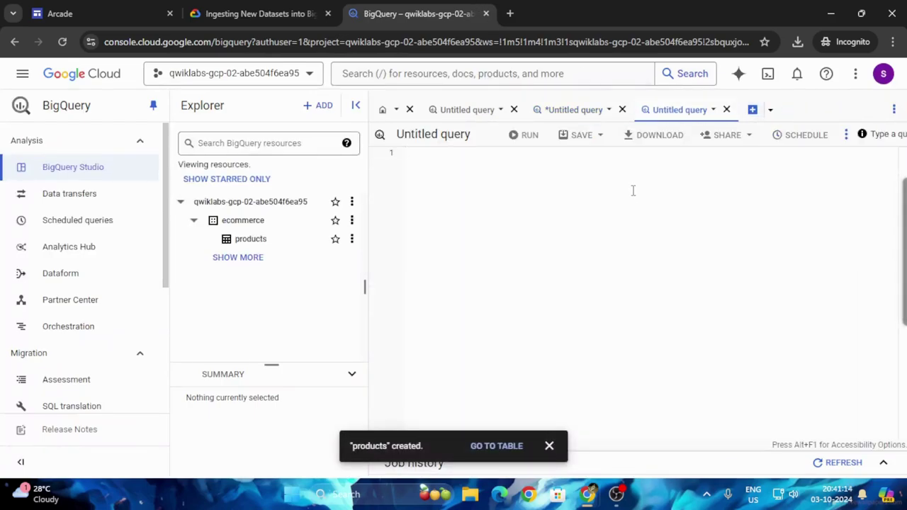
{"action": "key", "text": "ctrl+v"}
{"action": "left_click", "coordinate": [529, 134]}
- Find the Task 5 instructions in the lab and save the restocking query results to Google Sheets
{"action": "left_click", "coordinate": [259, 14]}
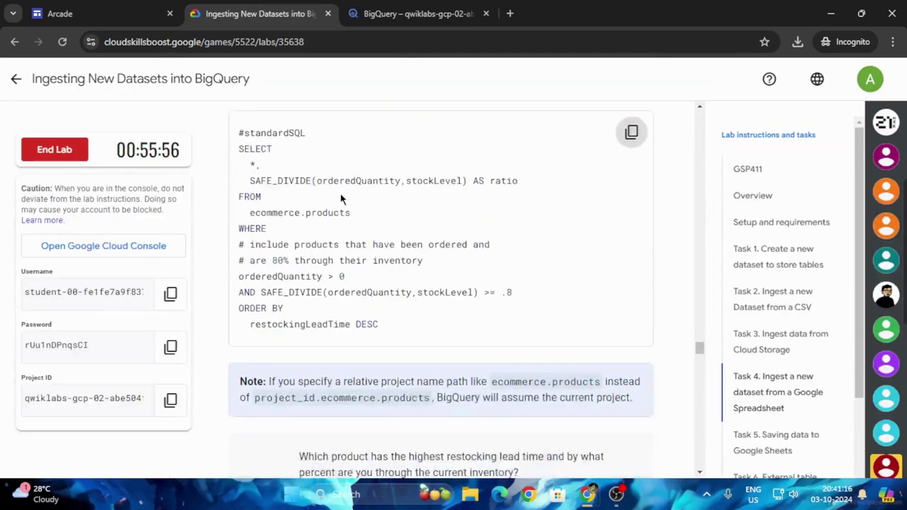
{"action": "scroll", "coordinate": [340, 199], "scroll_direction": "down", "scroll_amount": 8}
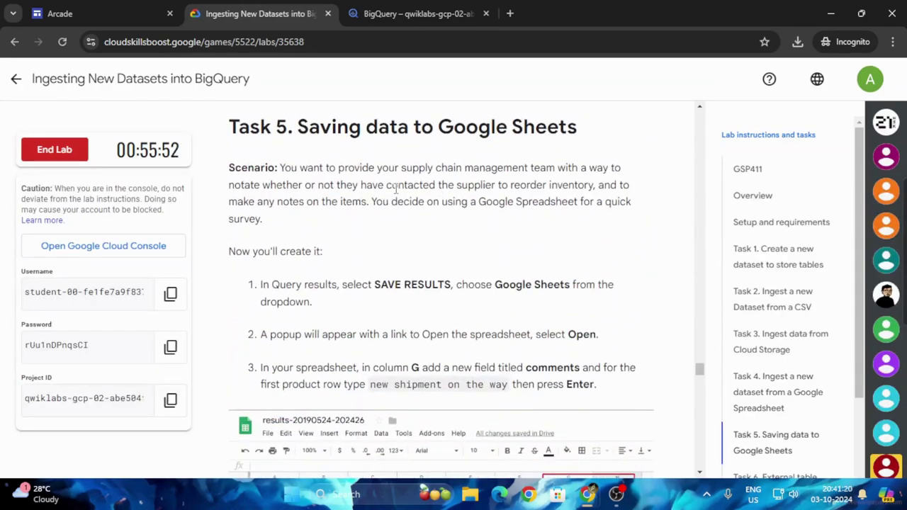
{"action": "scroll", "coordinate": [397, 186], "scroll_direction": "down", "scroll_amount": 2}
{"action": "left_click", "coordinate": [418, 14]}
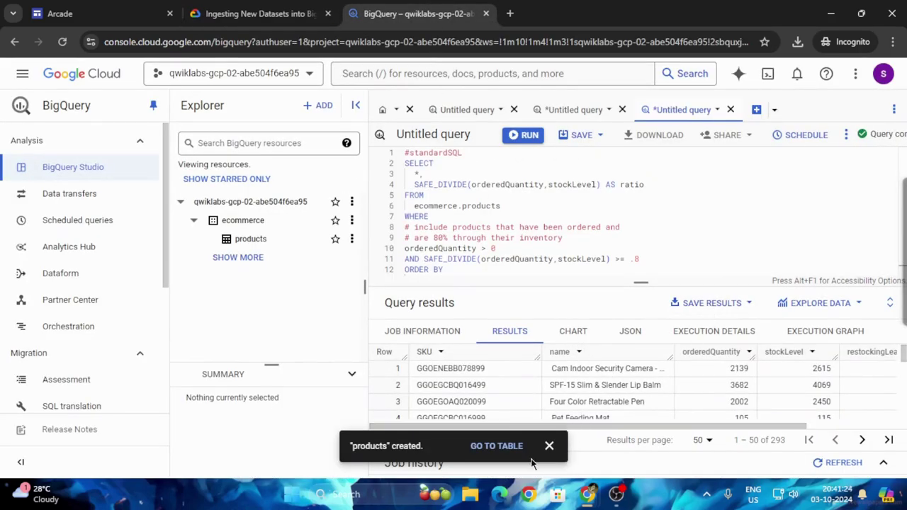
{"action": "left_click", "coordinate": [550, 446]}
{"action": "left_click", "coordinate": [712, 302]}
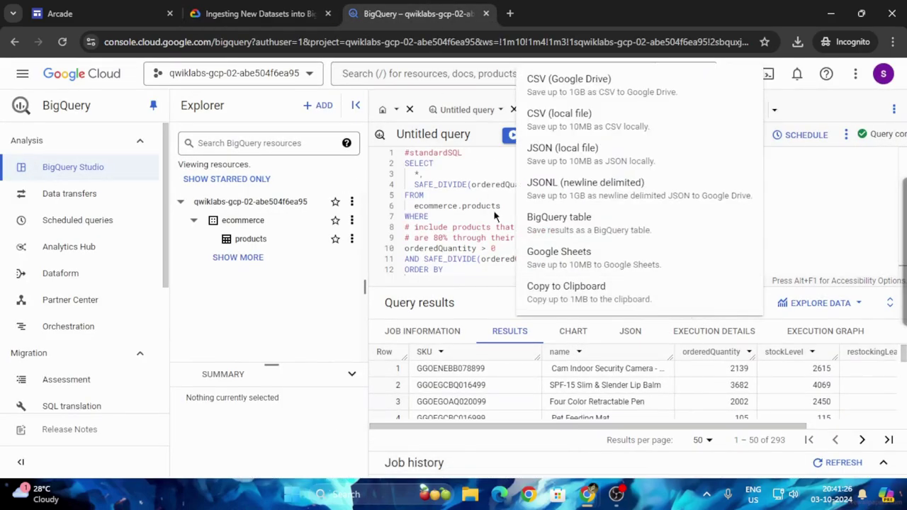
{"action": "left_click", "coordinate": [280, 13]}
{"action": "left_click", "coordinate": [418, 13]}
{"action": "left_click", "coordinate": [596, 256]}
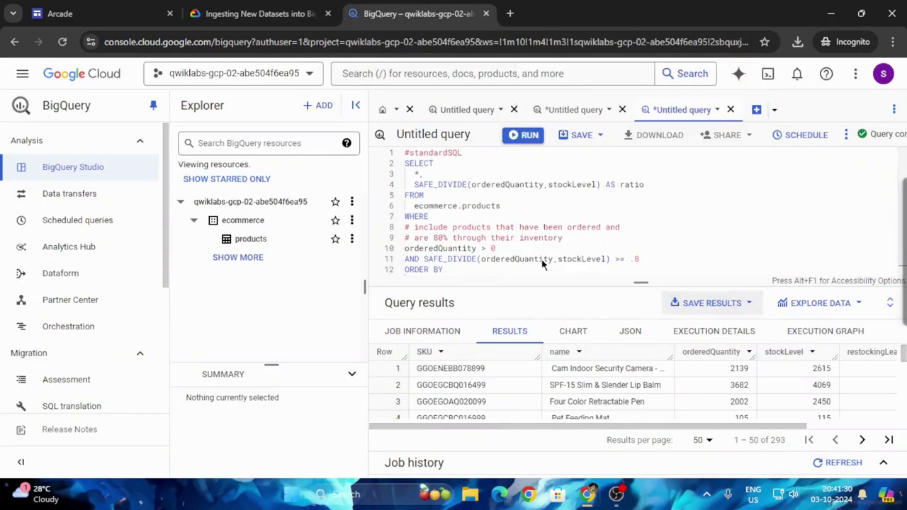
{"action": "left_click", "coordinate": [259, 14]}
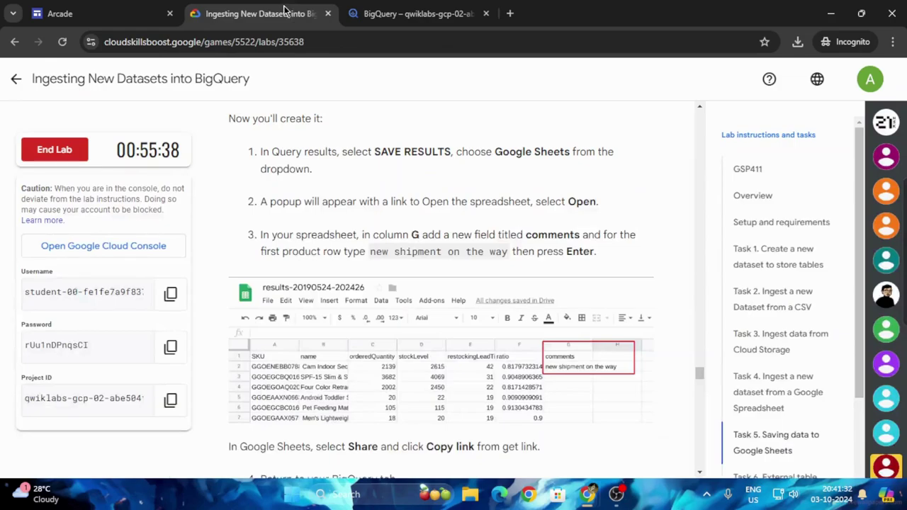
{"action": "left_click", "coordinate": [395, 9]}
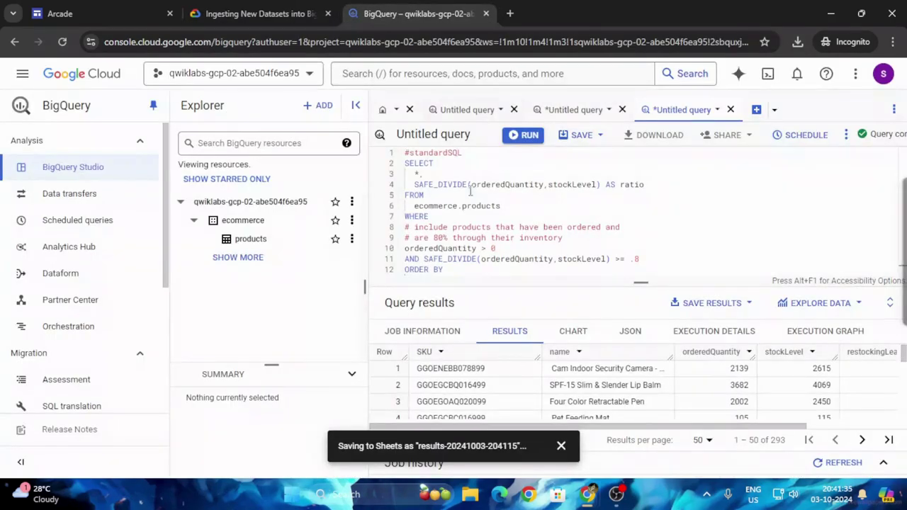
- Open the saved results spreadsheet and continue the Google Drive identity verification to the password stage
{"action": "left_click", "coordinate": [545, 446]}
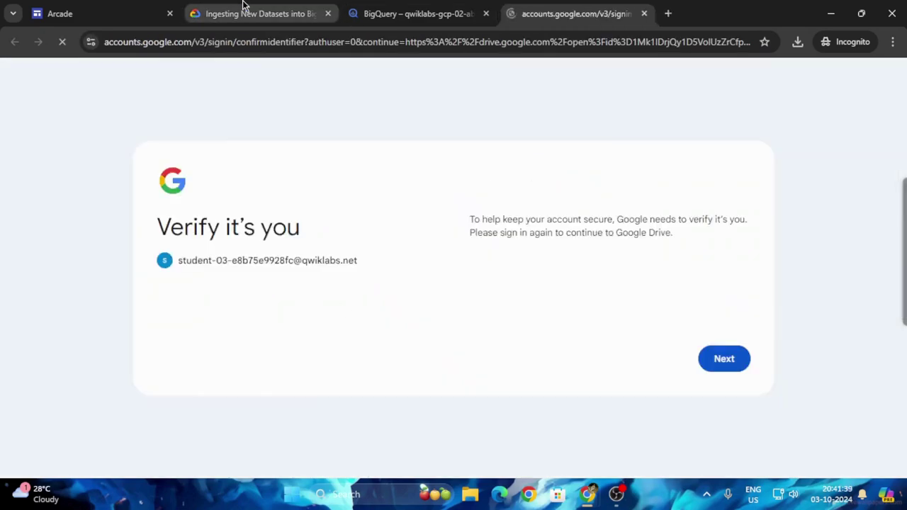
{"action": "left_click", "coordinate": [243, 9]}
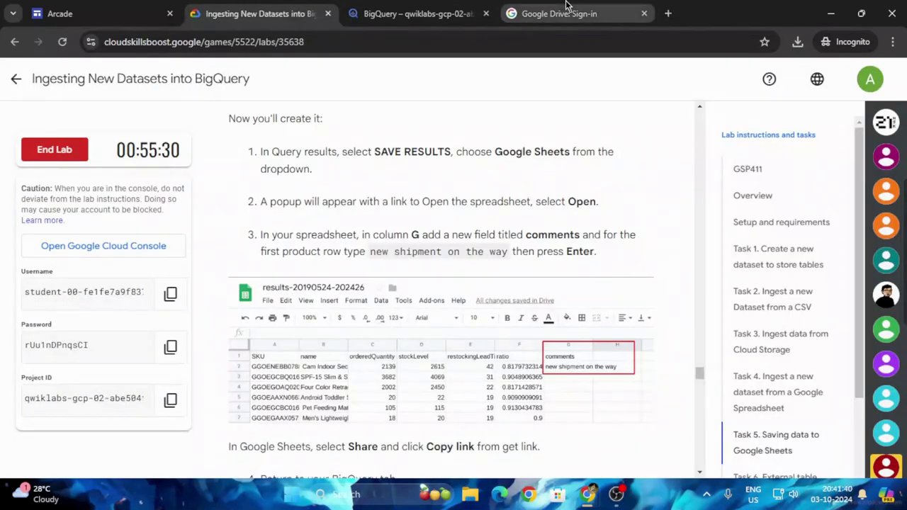
{"action": "left_click", "coordinate": [560, 10]}
{"action": "left_click", "coordinate": [725, 338]}
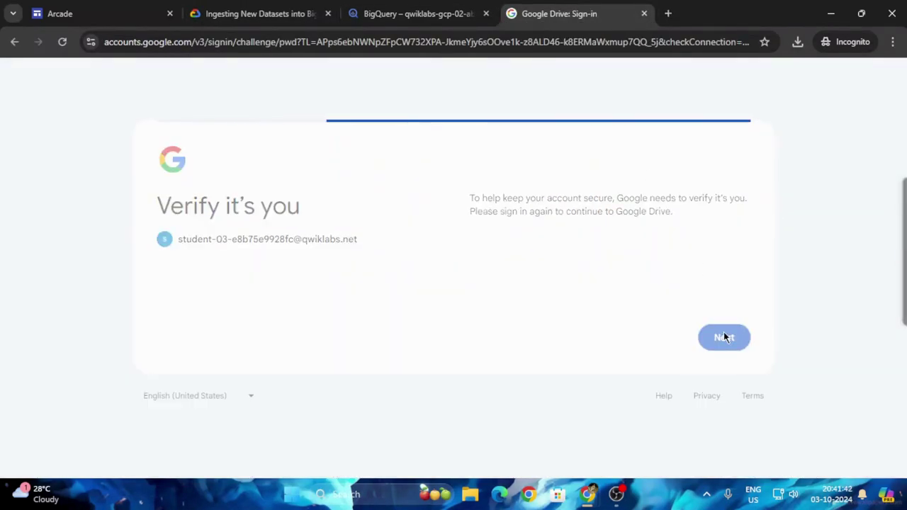
- Try to verify the preselected Google account with the account password copied from the lab page
{"action": "left_click", "coordinate": [258, 13]}
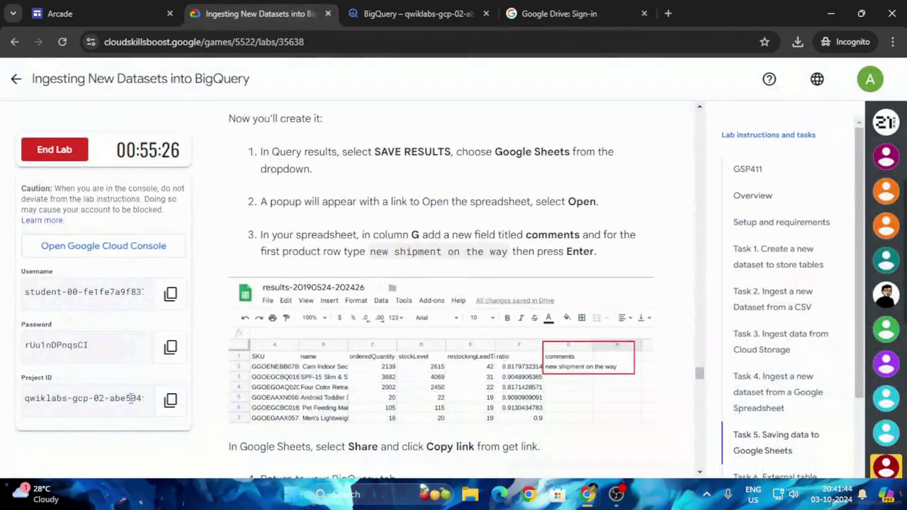
{"action": "left_click", "coordinate": [172, 358]}
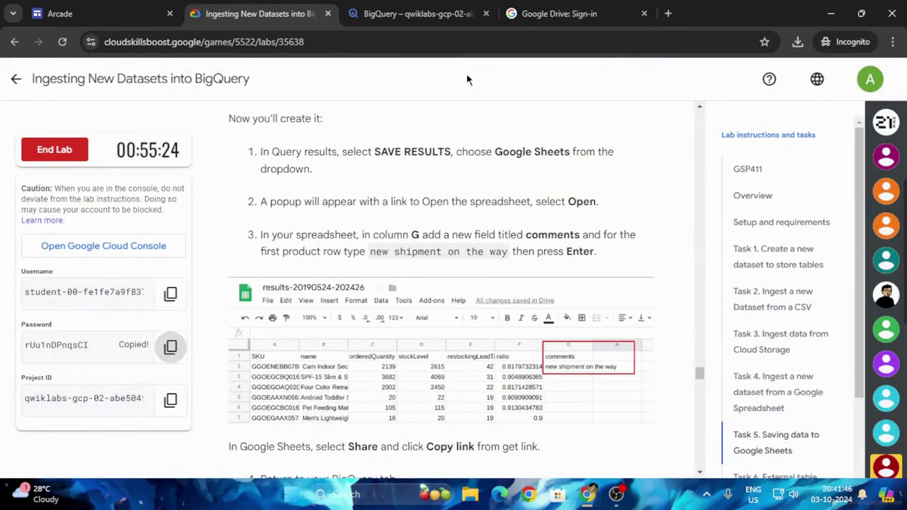
{"action": "left_click", "coordinate": [524, 5]}
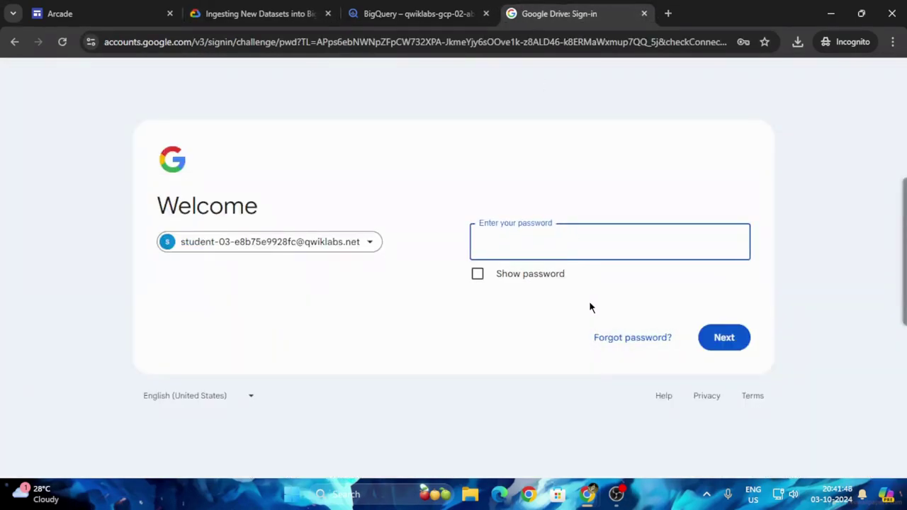
{"action": "key", "text": "ctrl+v"}
{"action": "key", "text": "Return"}
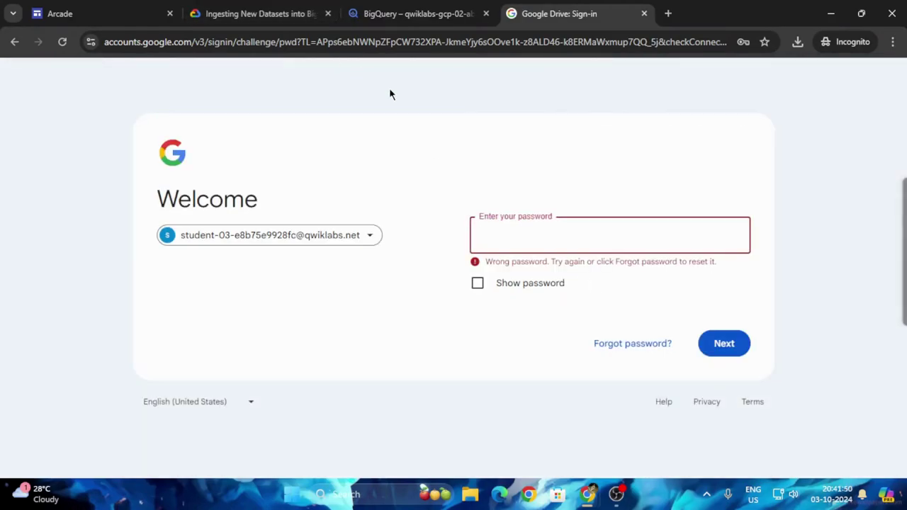
- Check the lab username and switch the Google Drive sign-in to the matching student account to open the results spreadsheet
{"action": "left_click", "coordinate": [255, 13]}
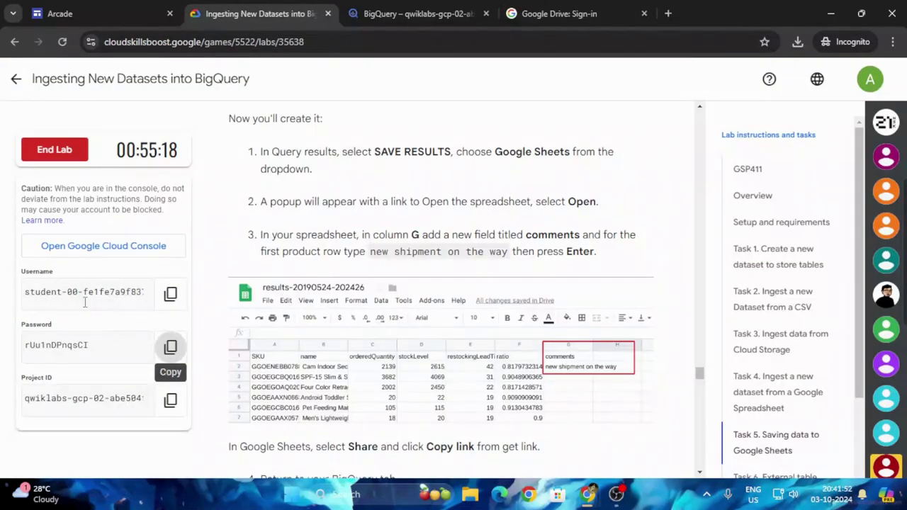
{"action": "left_click", "coordinate": [560, 14]}
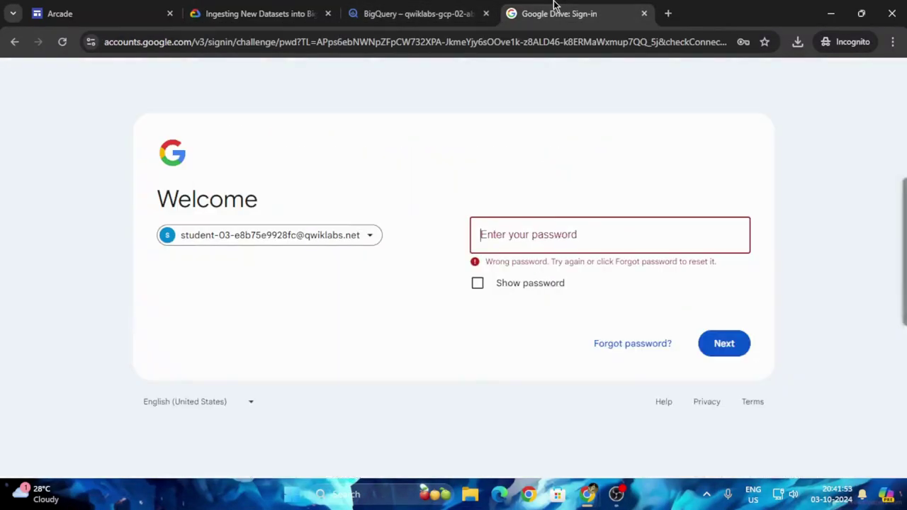
{"action": "left_click", "coordinate": [258, 241]}
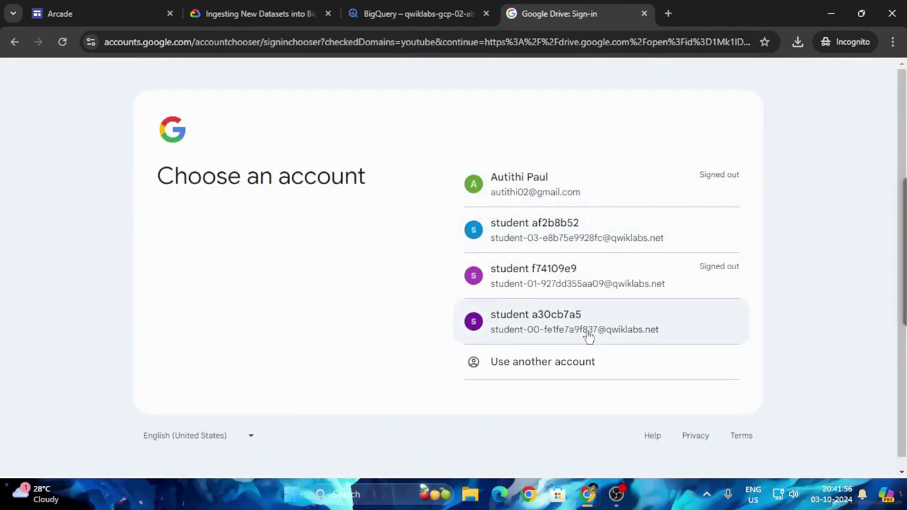
{"action": "left_click", "coordinate": [588, 337]}
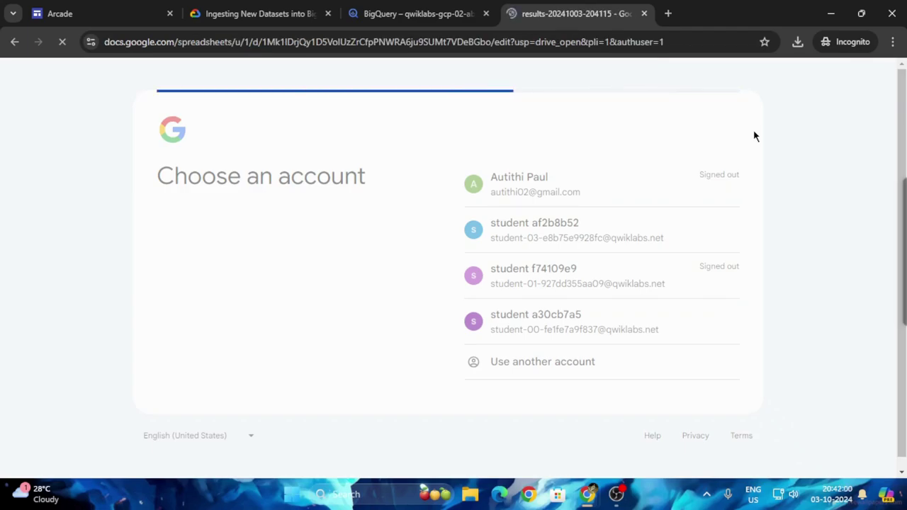
- Copy the field title "comments" from the lab instructions into cell G1 of the results spreadsheet
{"action": "left_click", "coordinate": [469, 181]}
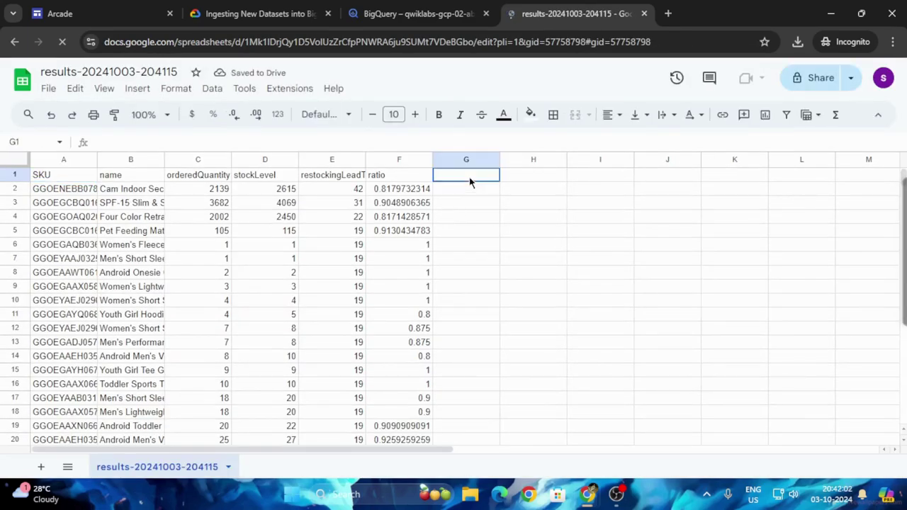
{"action": "left_click", "coordinate": [296, 14]}
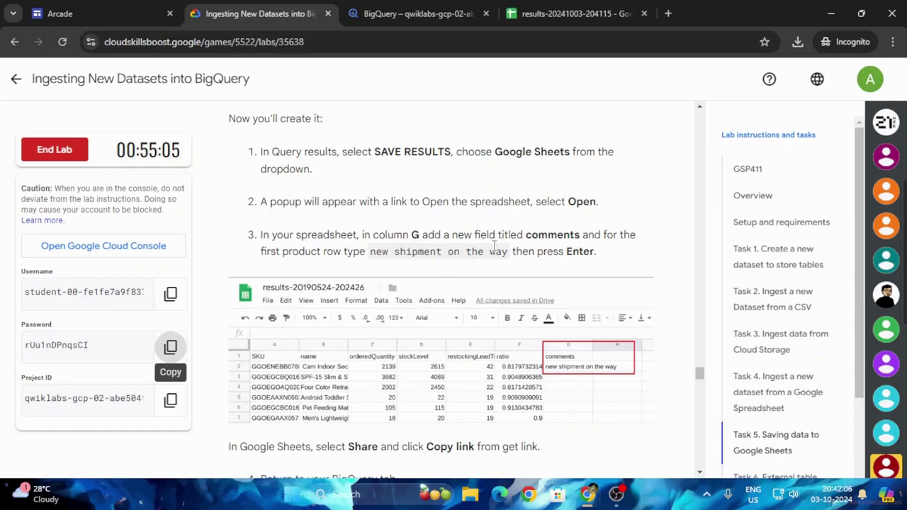
{"action": "left_click_drag", "start_coordinate": [526, 236], "coordinate": [578, 237]}
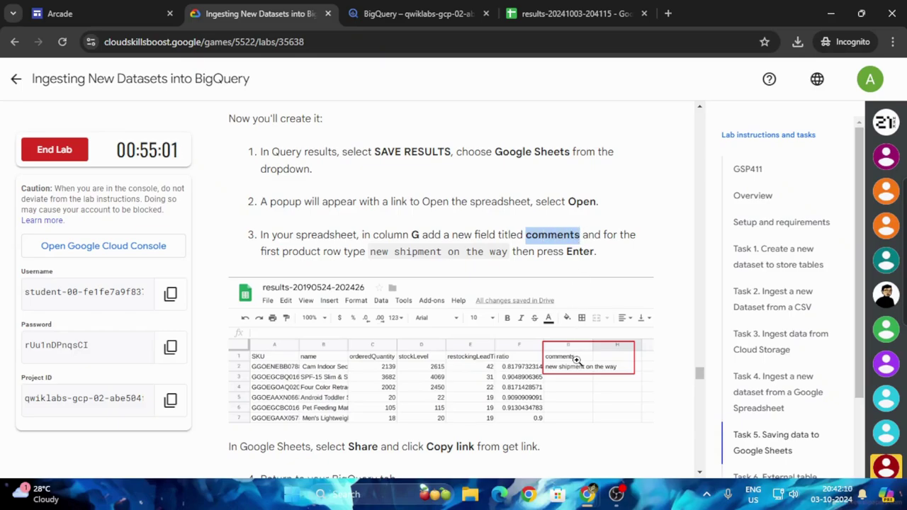
{"action": "left_click", "coordinate": [574, 14]}
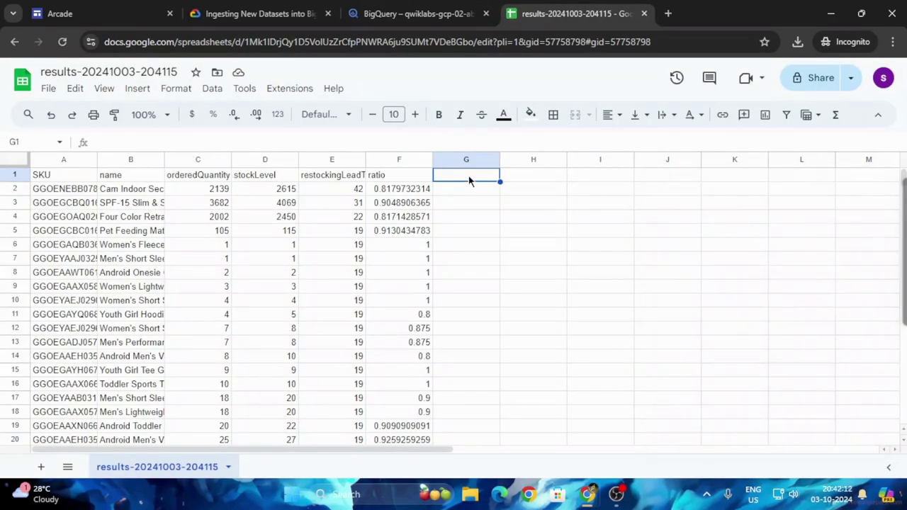
{"action": "key", "text": "ctrl+v"}
{"action": "left_click", "coordinate": [537, 209]}
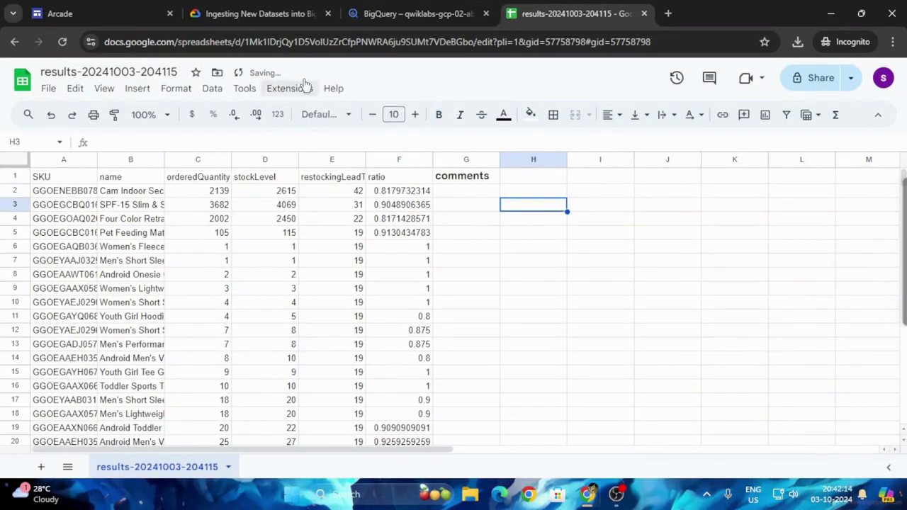
- Copy the text "new shipment on the way" from the lab instructions into cell G2, the first product row
{"action": "left_click", "coordinate": [255, 13]}
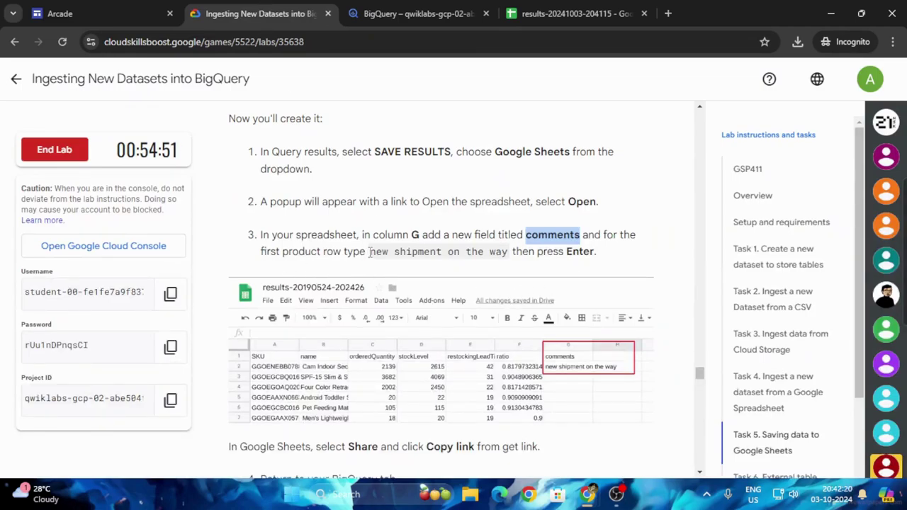
{"action": "left_click_drag", "start_coordinate": [369, 252], "coordinate": [494, 264]}
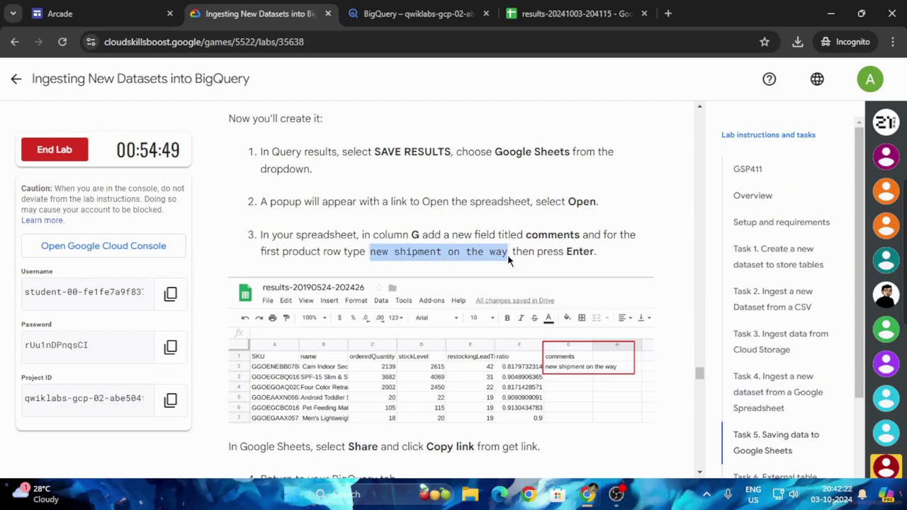
{"action": "left_click", "coordinate": [574, 13]}
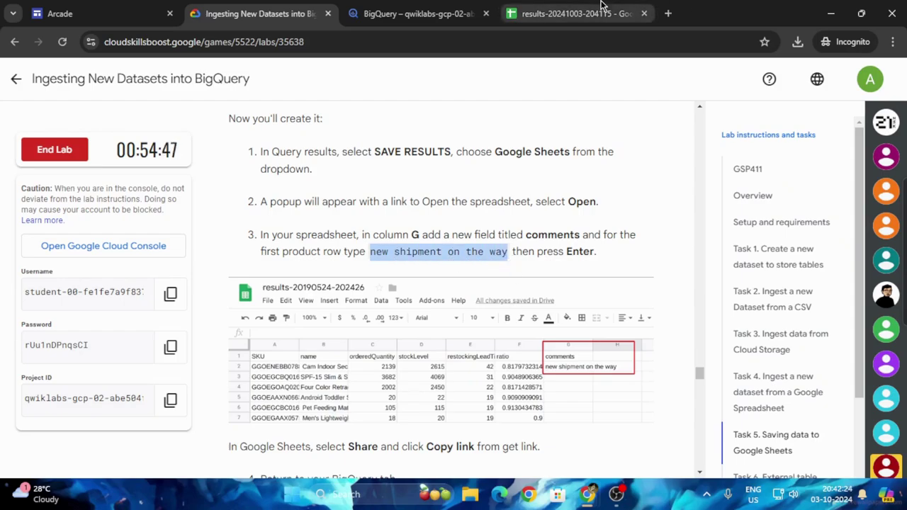
{"action": "left_click", "coordinate": [451, 183]}
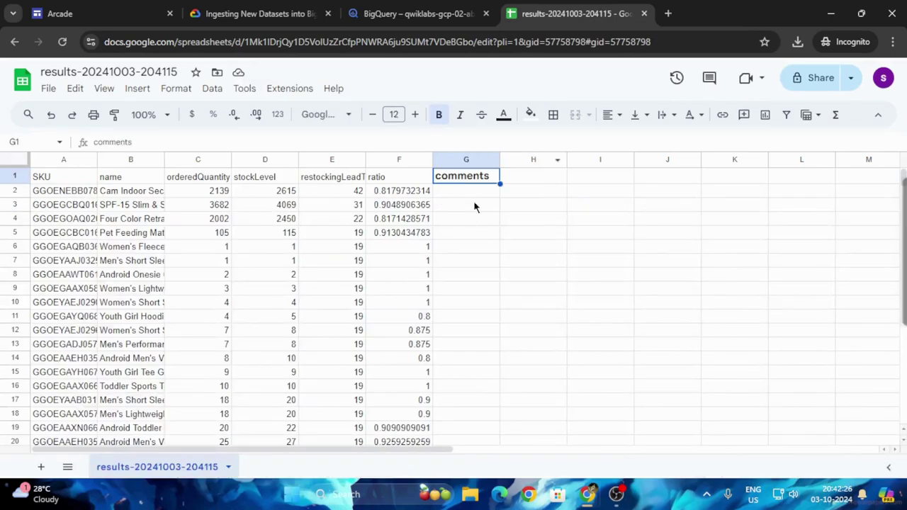
{"action": "left_click", "coordinate": [473, 193]}
{"action": "key", "text": "ctrl+v"}
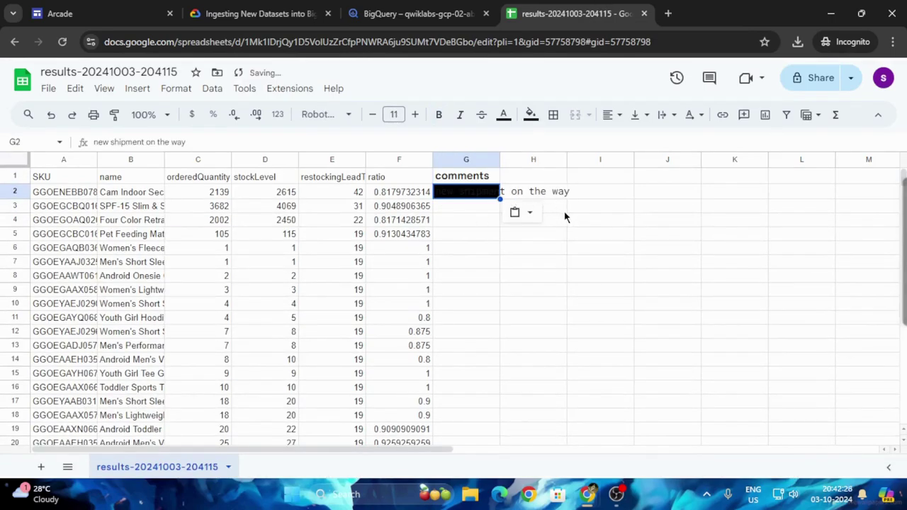
{"action": "left_click", "coordinate": [604, 212]}
- Compare the spreadsheet's comments column and first product row with the example in the lab's Task 5 instructions
{"action": "left_click", "coordinate": [256, 13]}
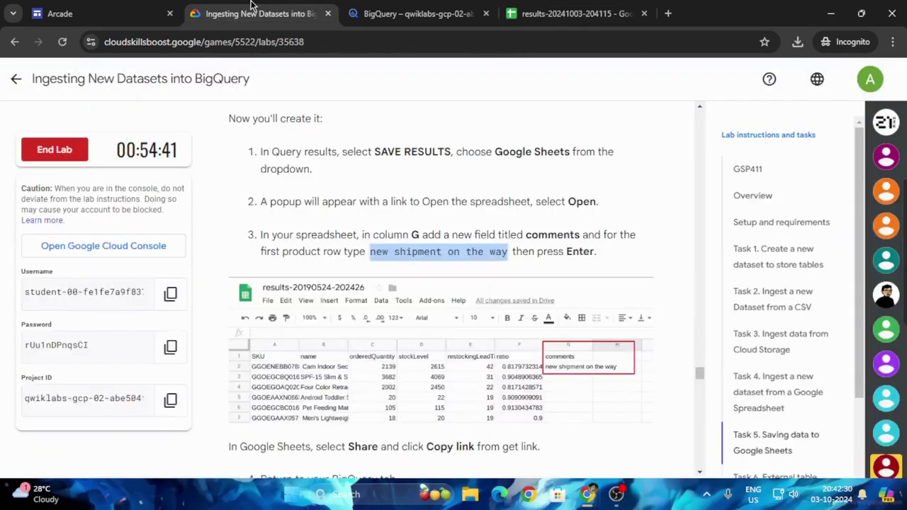
{"action": "left_click", "coordinate": [574, 13]}
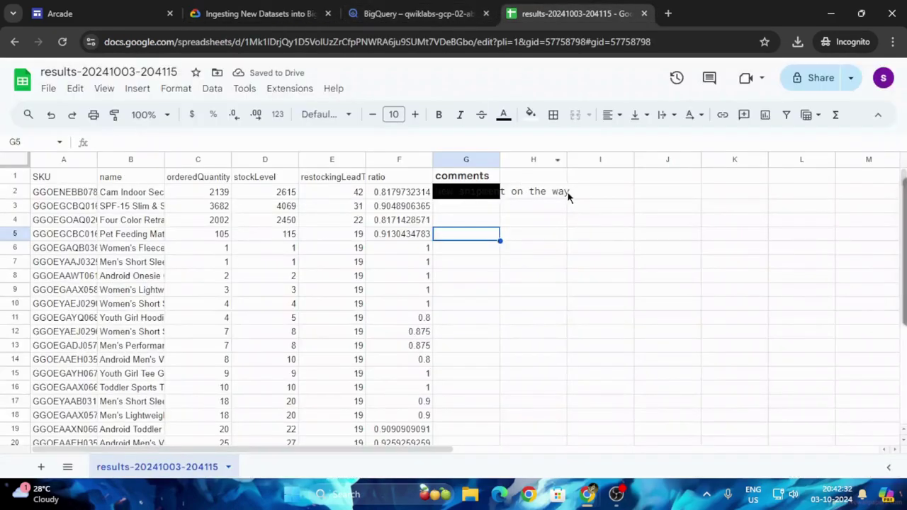
{"action": "left_click", "coordinate": [572, 193]}
{"action": "left_click", "coordinate": [561, 194]}
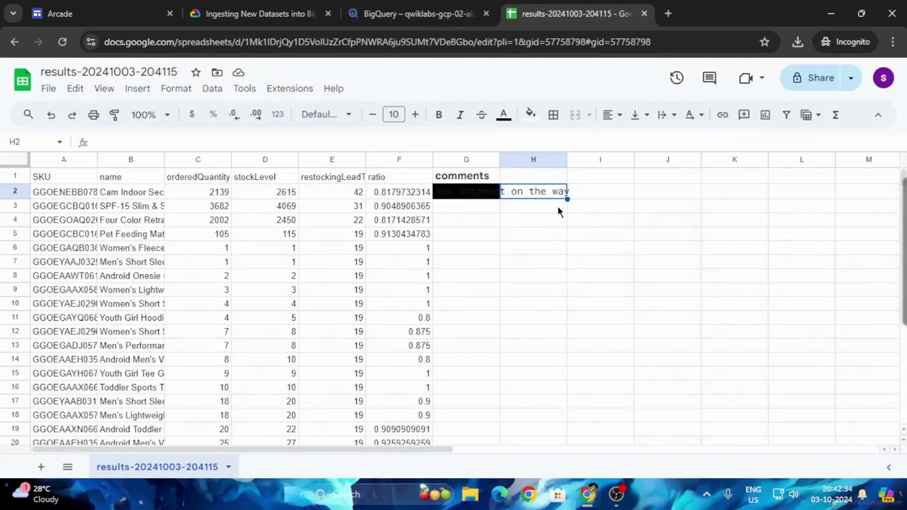
{"action": "key", "text": "Return"}
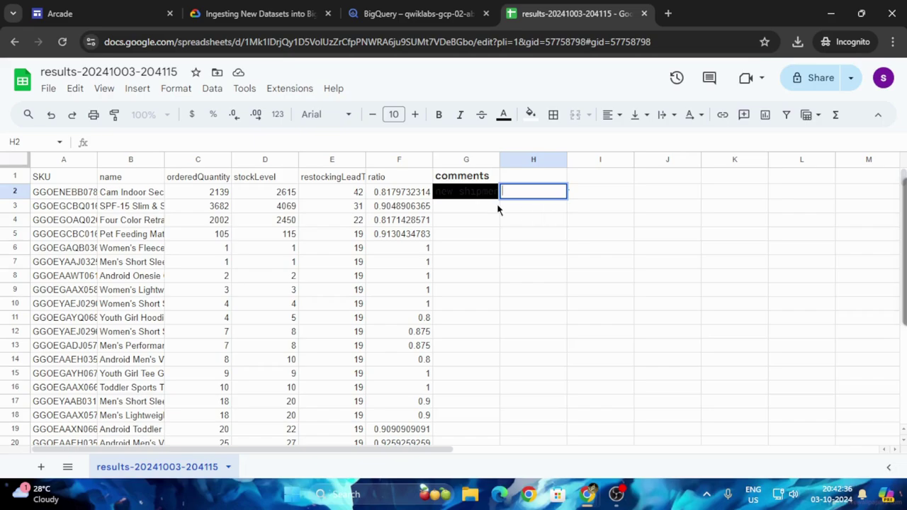
{"action": "left_click", "coordinate": [466, 197]}
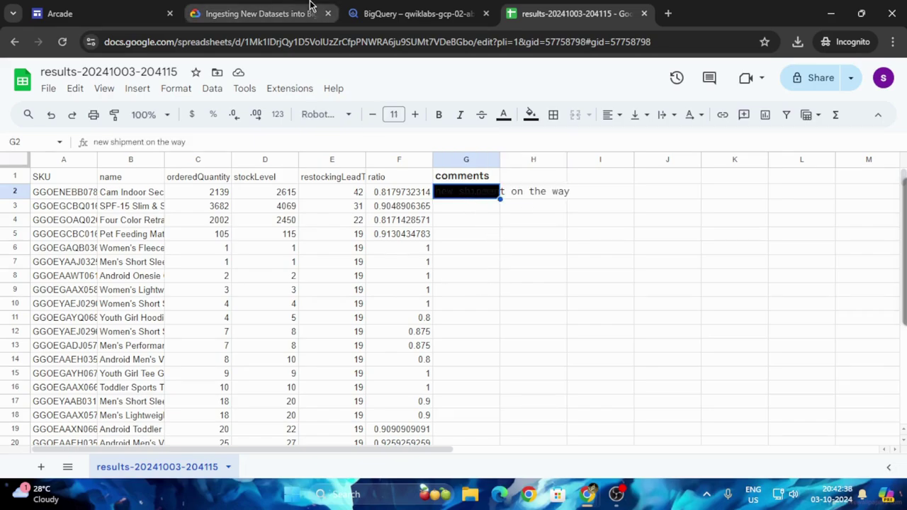
{"action": "key", "text": "ctrl+shift+Tab"}
{"action": "key", "text": "ctrl+shift+Tab"}
{"action": "scroll", "coordinate": [436, 272], "scroll_direction": "down", "scroll_amount": 3}
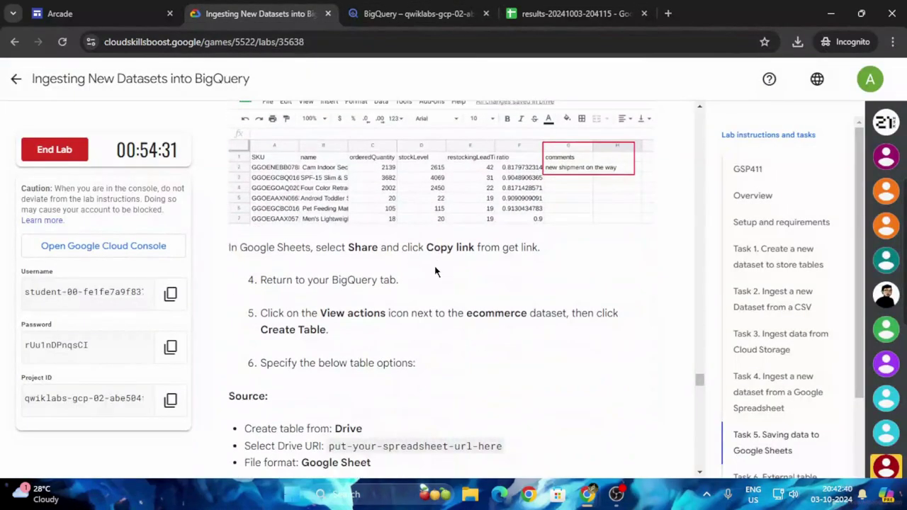
{"action": "scroll", "coordinate": [435, 268], "scroll_direction": "down", "scroll_amount": 1}
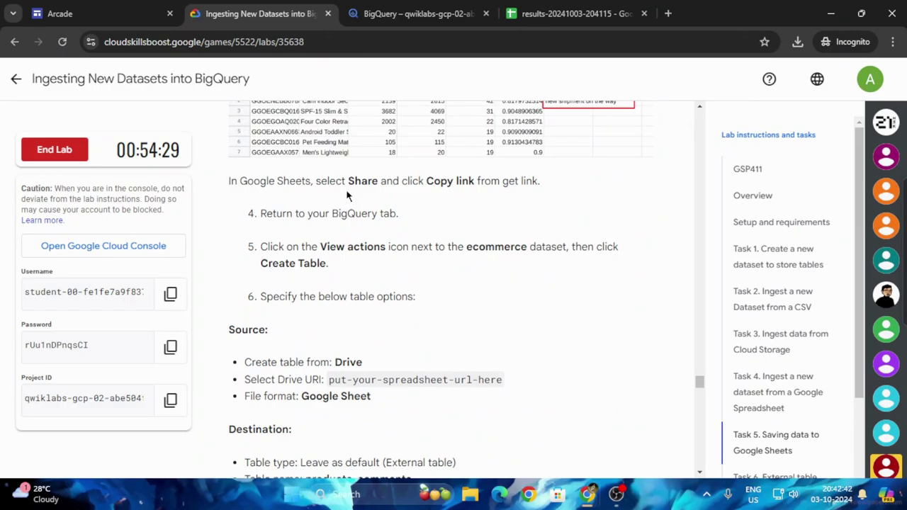
{"action": "scroll", "coordinate": [356, 188], "scroll_direction": "up", "scroll_amount": 4}
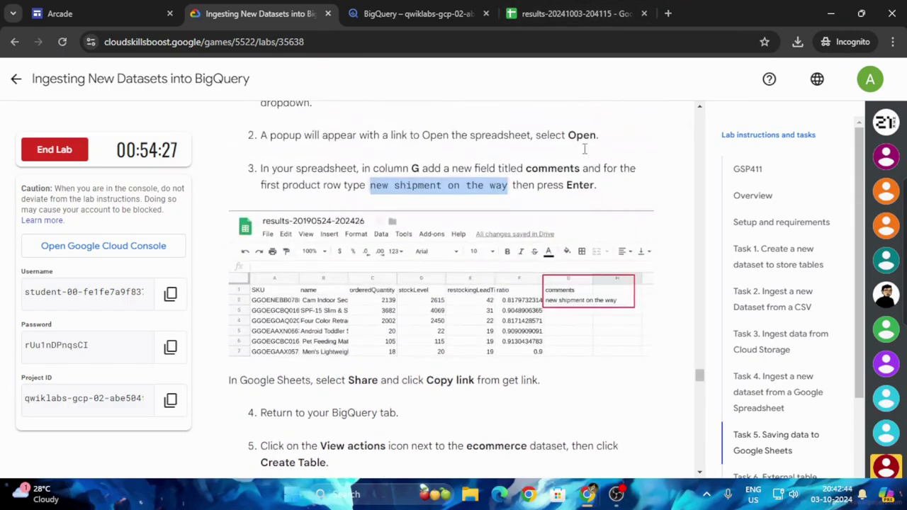
{"action": "key", "text": "ctrl+Tab"}
{"action": "key", "text": "ctrl+Tab"}
{"action": "left_click", "coordinate": [480, 181]}
{"action": "left_click", "coordinate": [482, 197]}
{"action": "left_click", "coordinate": [508, 225]}
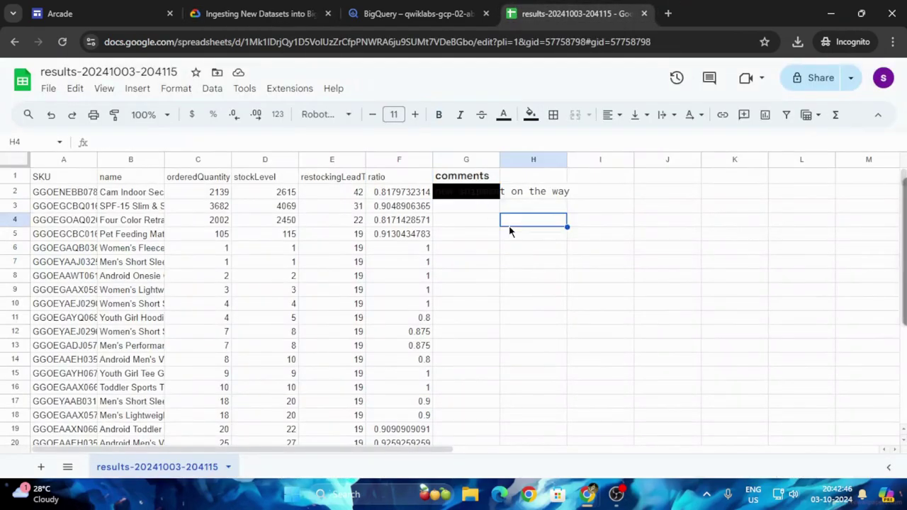
{"action": "left_click", "coordinate": [474, 209]}
{"action": "left_click", "coordinate": [489, 192]}
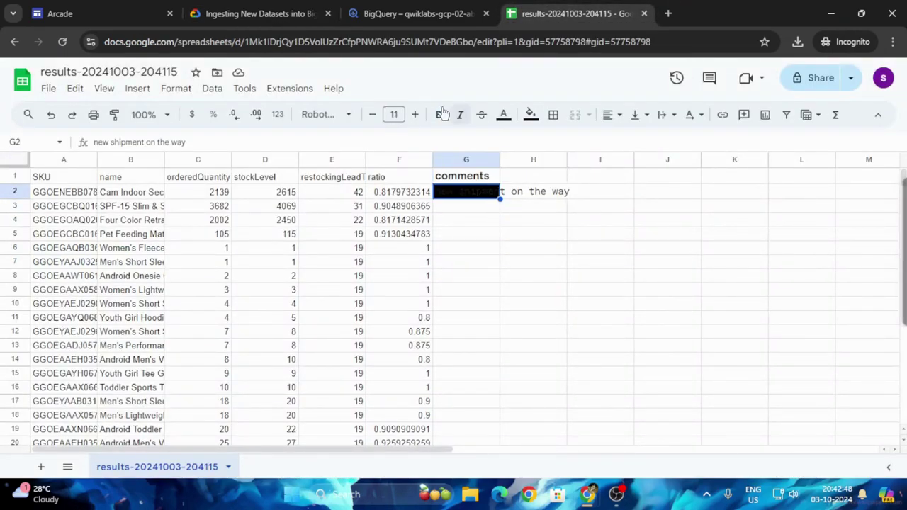
- Follow the lab's sharing instruction and copy the results spreadsheet's share link
{"action": "left_click", "coordinate": [239, 6]}
{"action": "scroll", "coordinate": [296, 273], "scroll_direction": "down", "scroll_amount": 2}
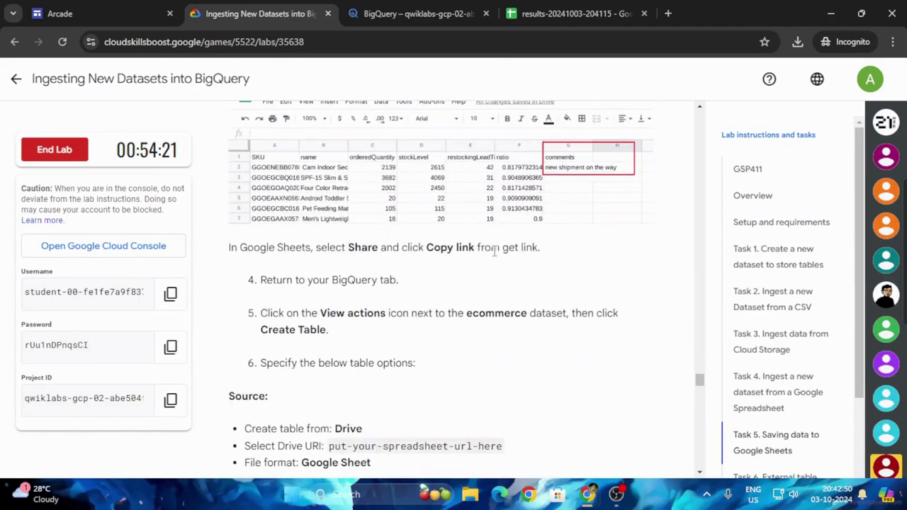
{"action": "left_click", "coordinate": [538, 15]}
{"action": "left_click", "coordinate": [805, 77]}
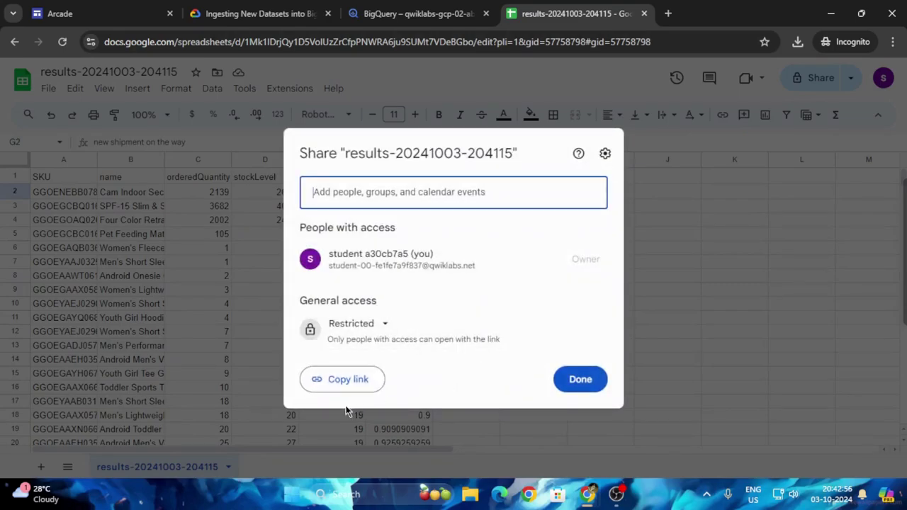
{"action": "left_click", "coordinate": [321, 388]}
- Paste the copied spreadsheet link into the address field of a new browser tab
{"action": "left_click", "coordinate": [301, 15]}
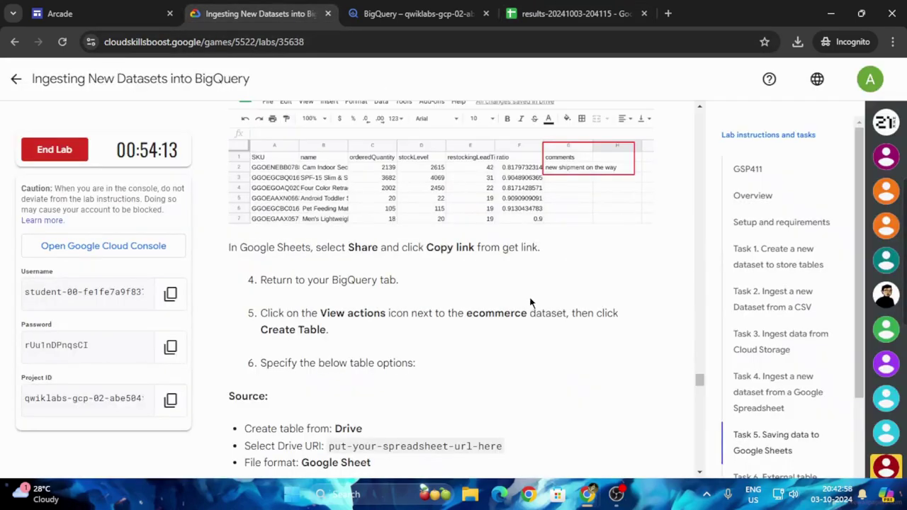
{"action": "left_click", "coordinate": [668, 12]}
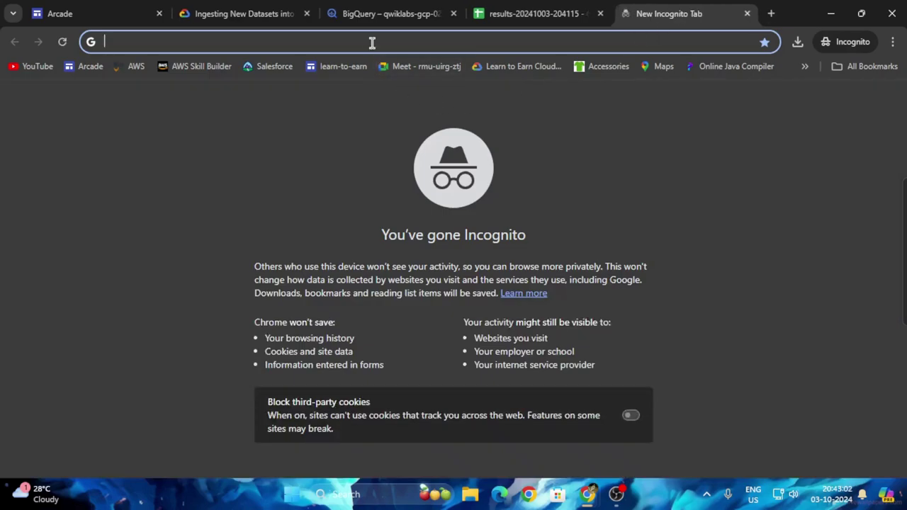
{"action": "key", "text": "ctrl+v"}
- Following the lab's Task 5 instructions, start creating a new table in the ecommerce dataset
{"action": "left_click", "coordinate": [241, 14]}
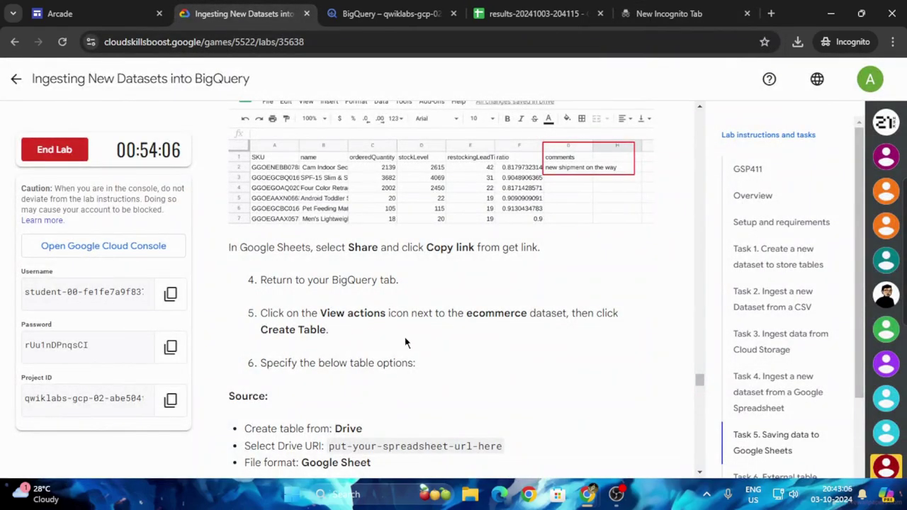
{"action": "scroll", "coordinate": [419, 334], "scroll_direction": "down", "scroll_amount": 2}
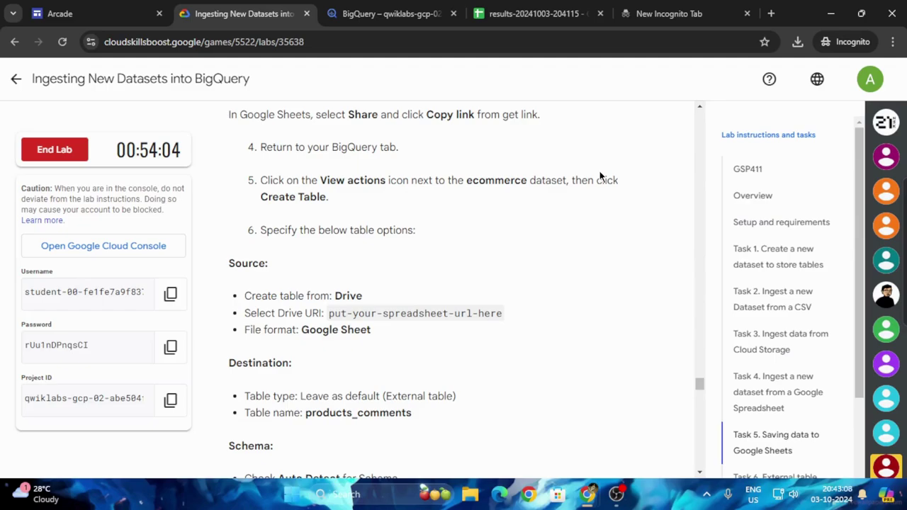
{"action": "left_click", "coordinate": [390, 14]}
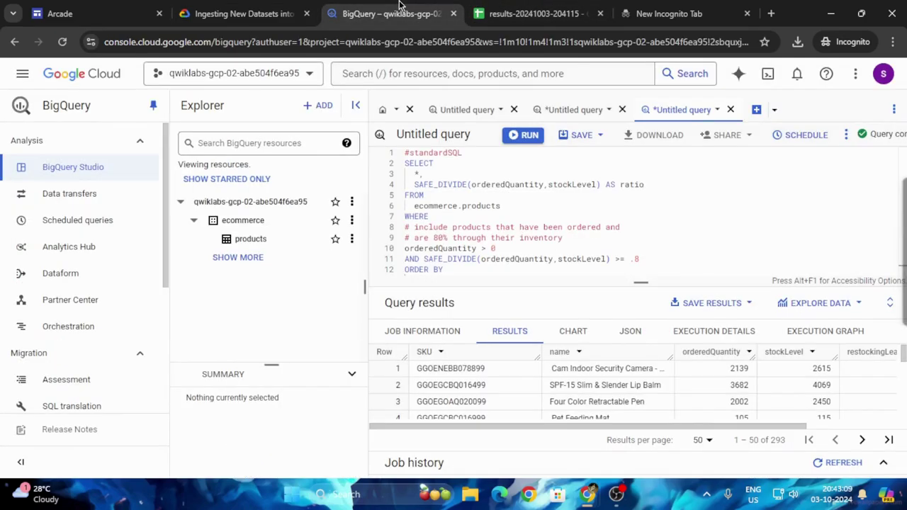
{"action": "left_click", "coordinate": [352, 221]}
{"action": "left_click", "coordinate": [386, 299]}
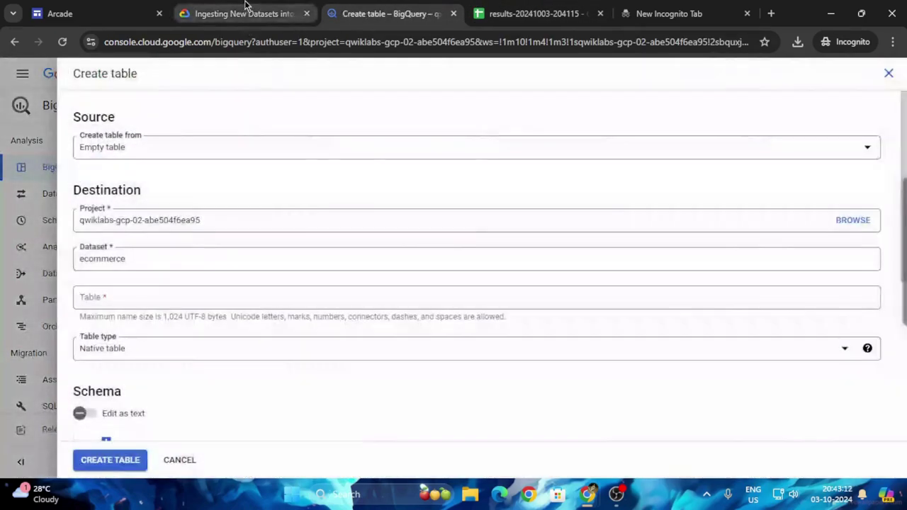
- Set the new table's source to Drive and paste the copied spreadsheet link as the Drive URI
{"action": "left_click", "coordinate": [241, 14]}
{"action": "scroll", "coordinate": [440, 345], "scroll_direction": "down", "scroll_amount": 1}
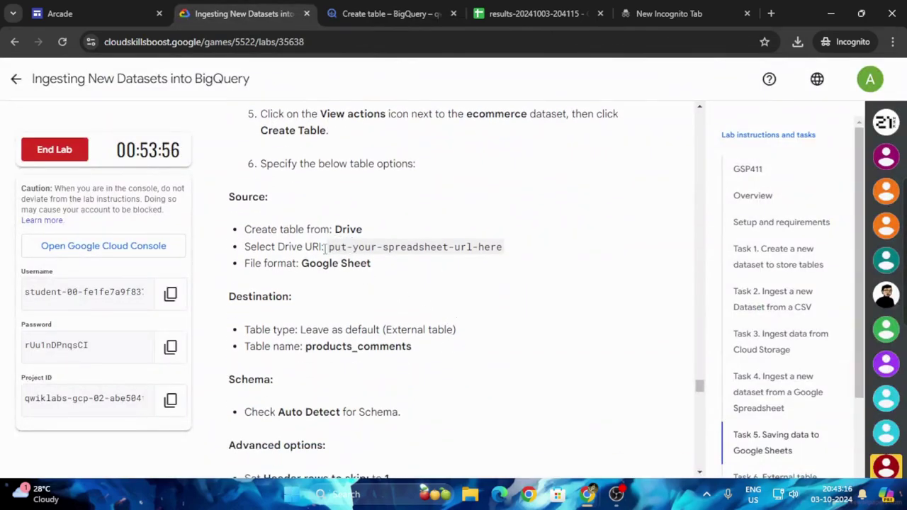
{"action": "left_click_drag", "start_coordinate": [328, 247], "coordinate": [522, 249]}
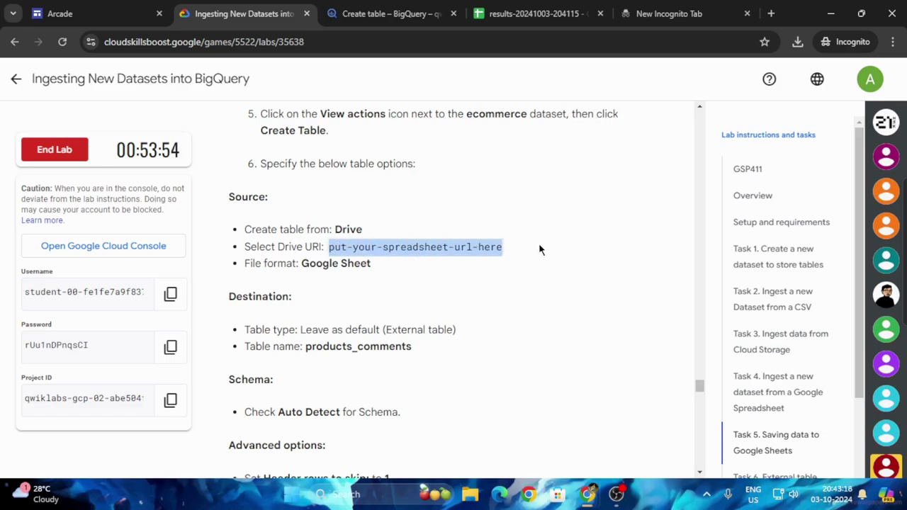
{"action": "left_click", "coordinate": [330, 13]}
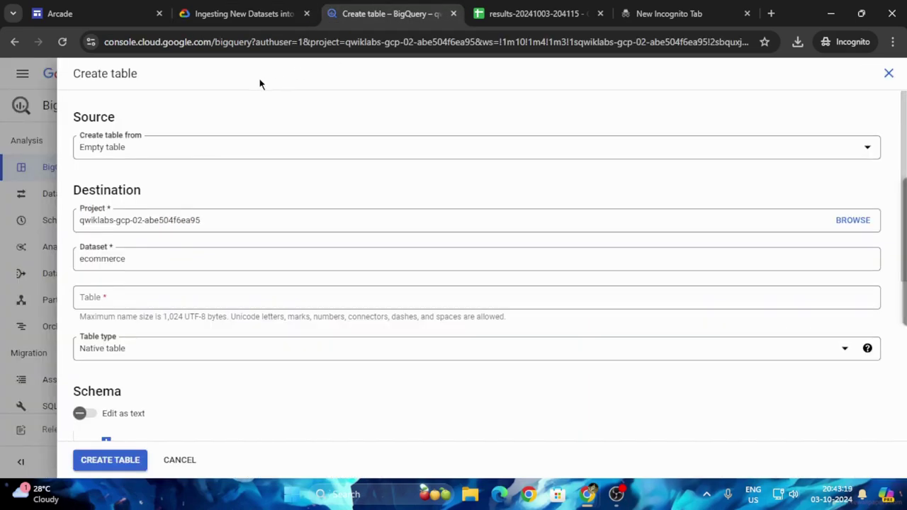
{"action": "left_click", "coordinate": [172, 149]}
{"action": "left_click", "coordinate": [113, 219]}
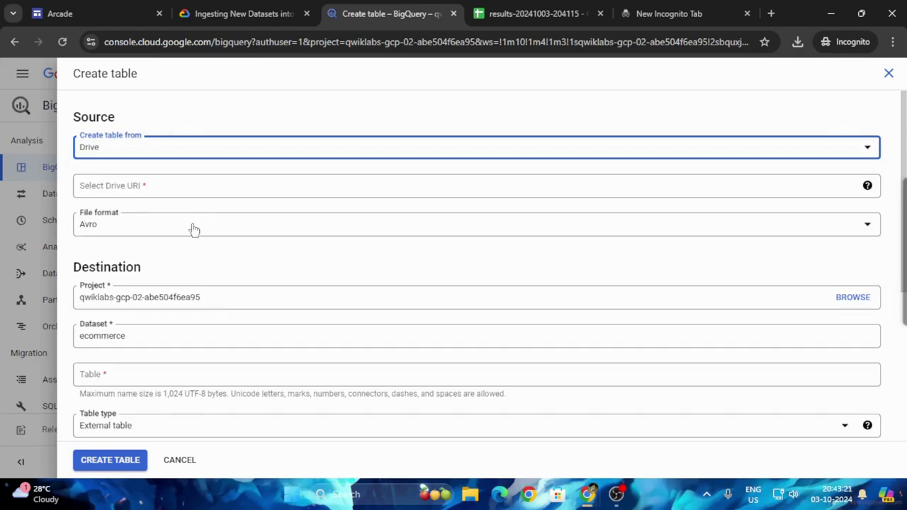
{"action": "left_click", "coordinate": [132, 184]}
{"action": "key", "text": "ctrl+v"}
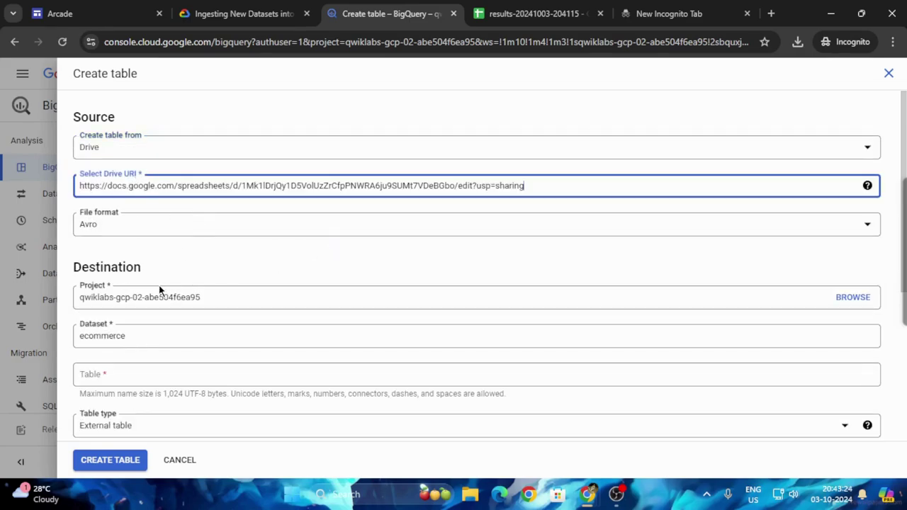
- Copy the results spreadsheet's share link again and paste it into the blank browser tab's address field
{"action": "left_click", "coordinate": [708, 9]}
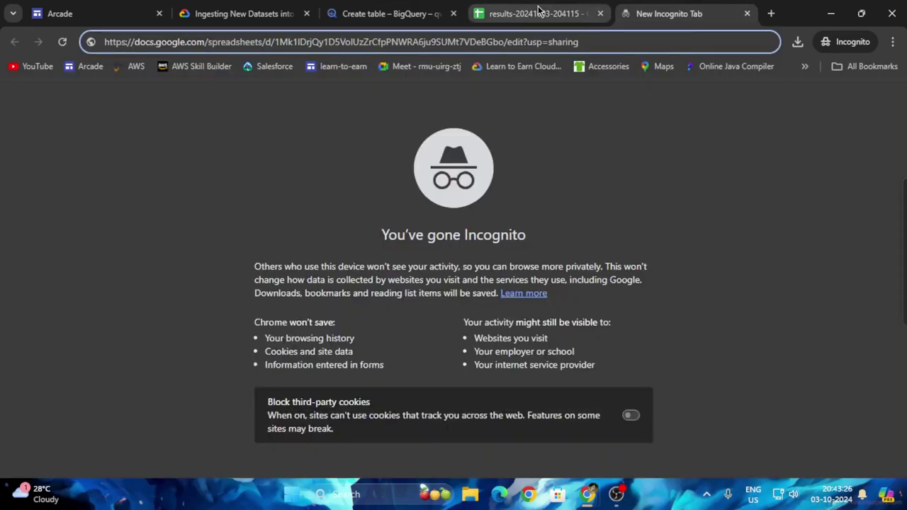
{"action": "left_click", "coordinate": [539, 13]}
{"action": "left_click", "coordinate": [347, 379]}
{"action": "left_click", "coordinate": [694, 8]}
{"action": "key", "text": "ctrl+v"}
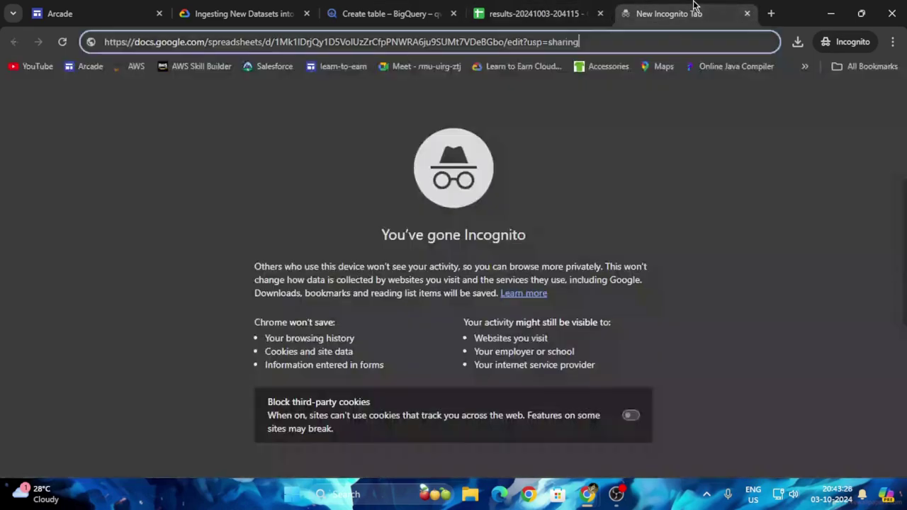
- Set the source file format to Google Sheet, as the lab's table options specify
{"action": "left_click", "coordinate": [237, 13]}
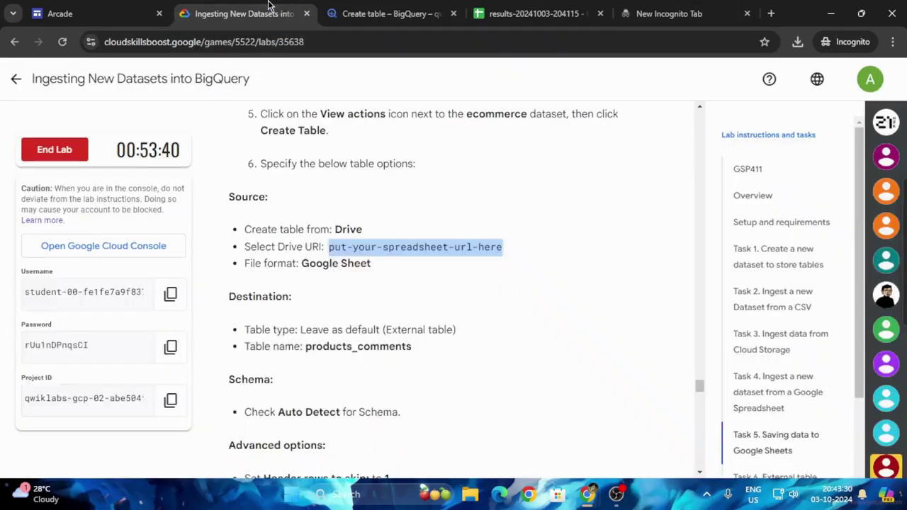
{"action": "left_click", "coordinate": [406, 7]}
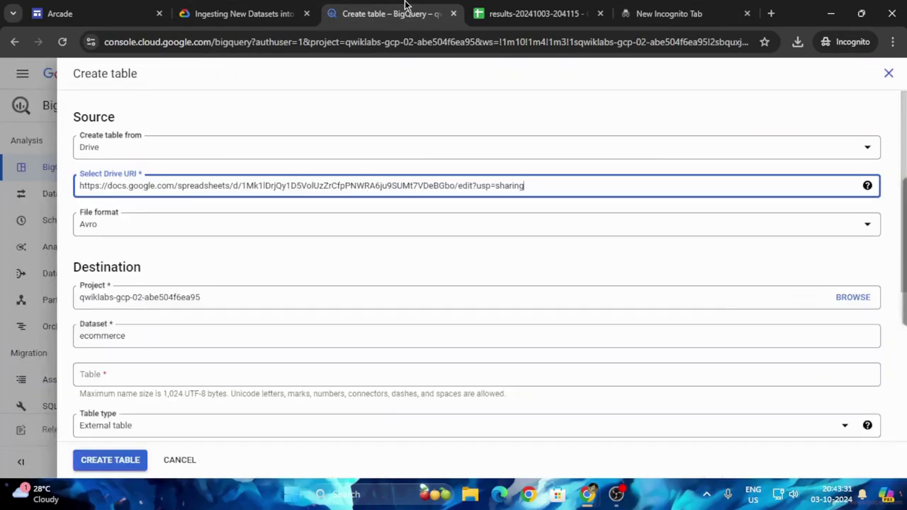
{"action": "left_click", "coordinate": [117, 224]}
{"action": "left_click", "coordinate": [120, 296]}
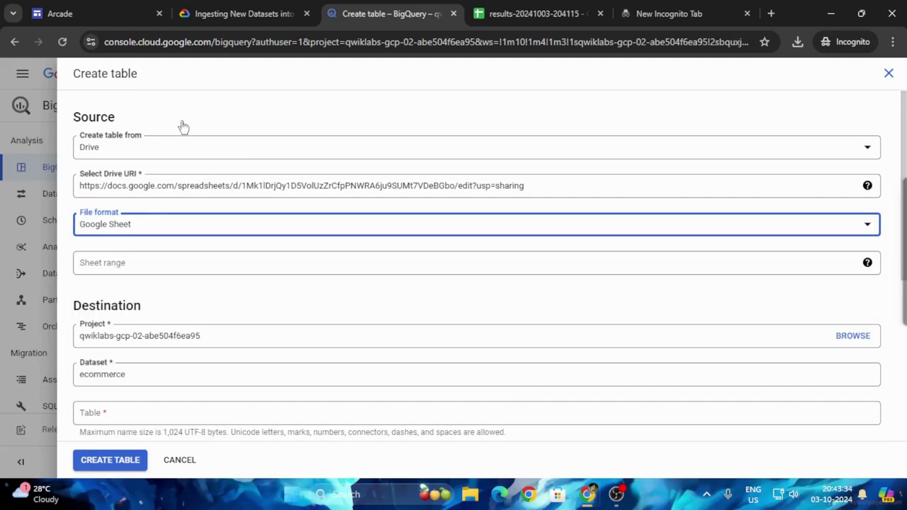
- Copy the table name products_comments from the lab instructions into the table form and enable schema auto-detection
{"action": "left_click", "coordinate": [243, 8]}
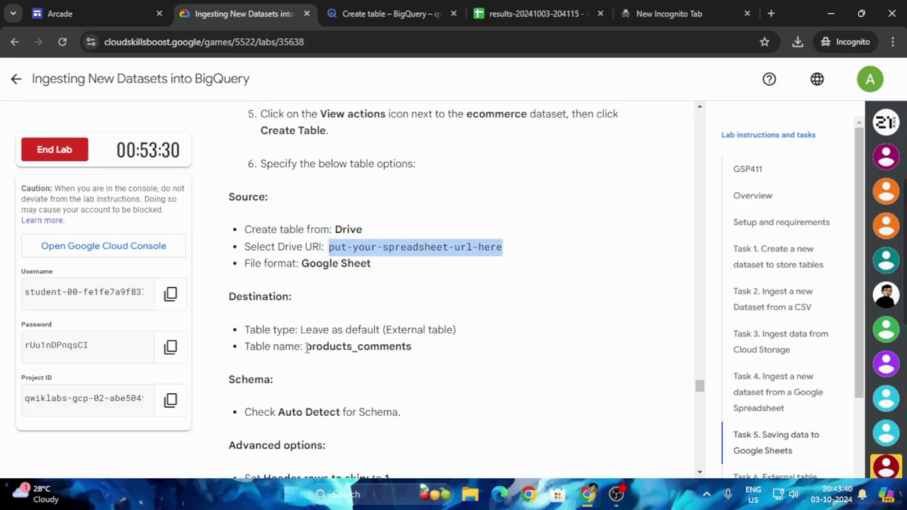
{"action": "left_click_drag", "start_coordinate": [306, 347], "coordinate": [423, 353]}
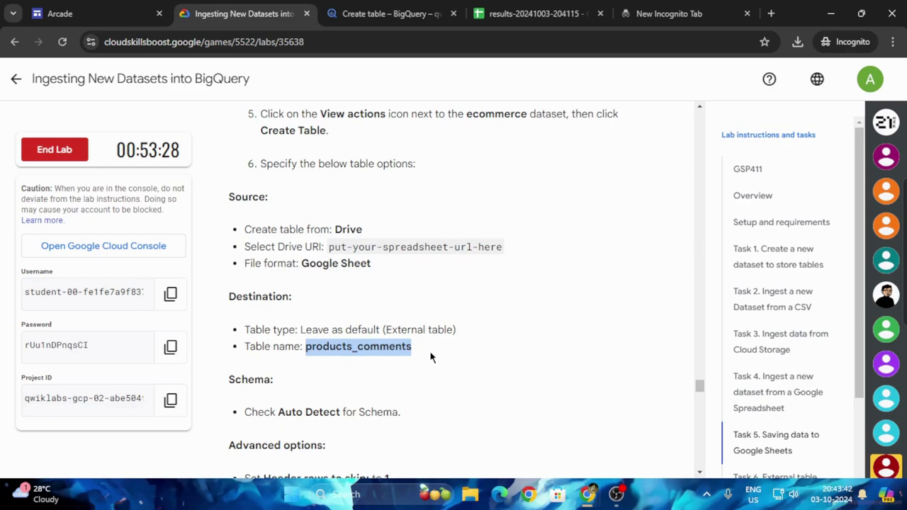
{"action": "left_click", "coordinate": [388, 5]}
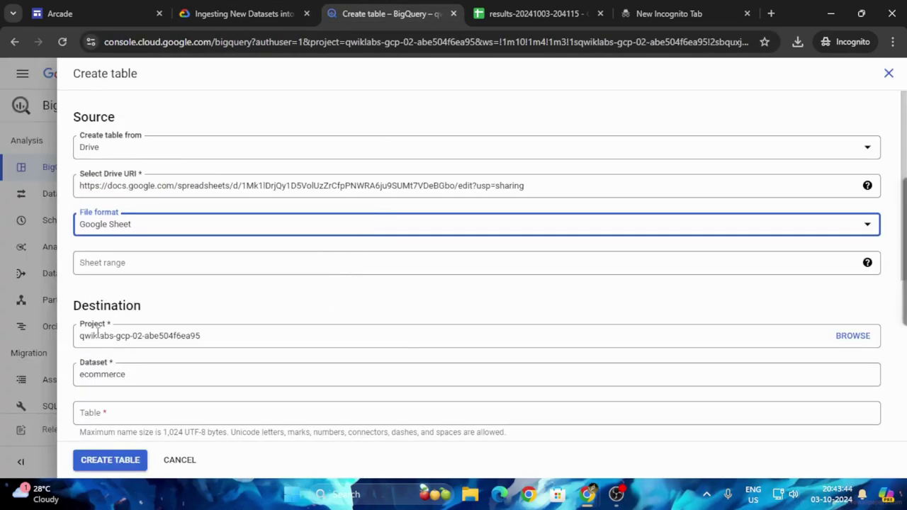
{"action": "scroll", "coordinate": [135, 321], "scroll_direction": "down", "scroll_amount": 4}
{"action": "left_click", "coordinate": [219, 5]}
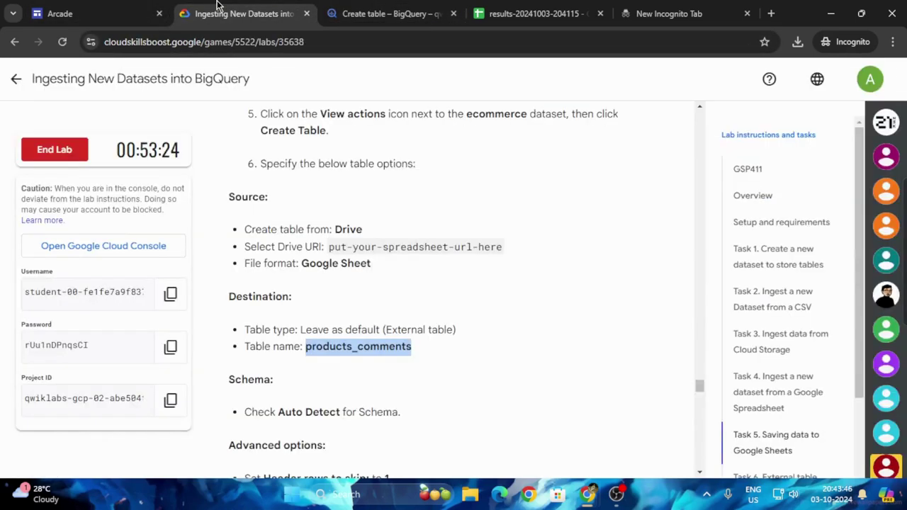
{"action": "left_click", "coordinate": [340, 13]}
{"action": "left_click", "coordinate": [154, 282]}
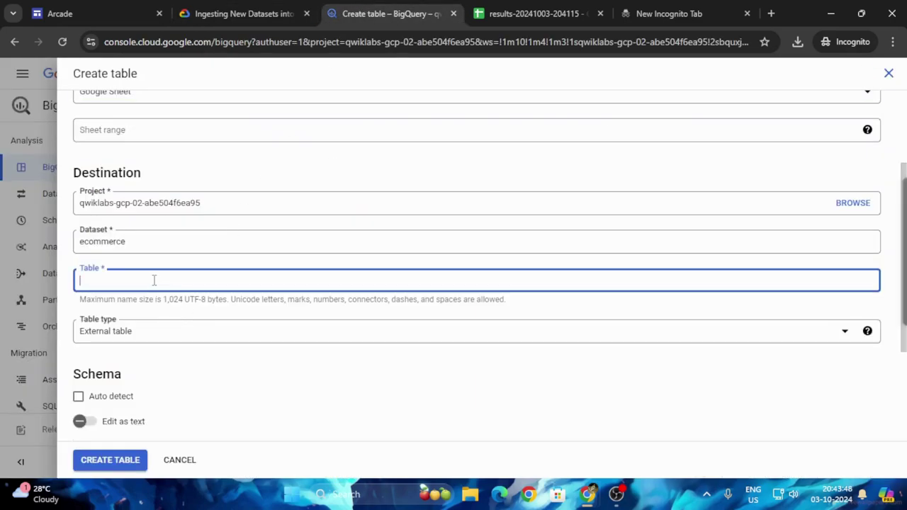
{"action": "key", "text": "ctrl+v"}
{"action": "left_click", "coordinate": [78, 397]}
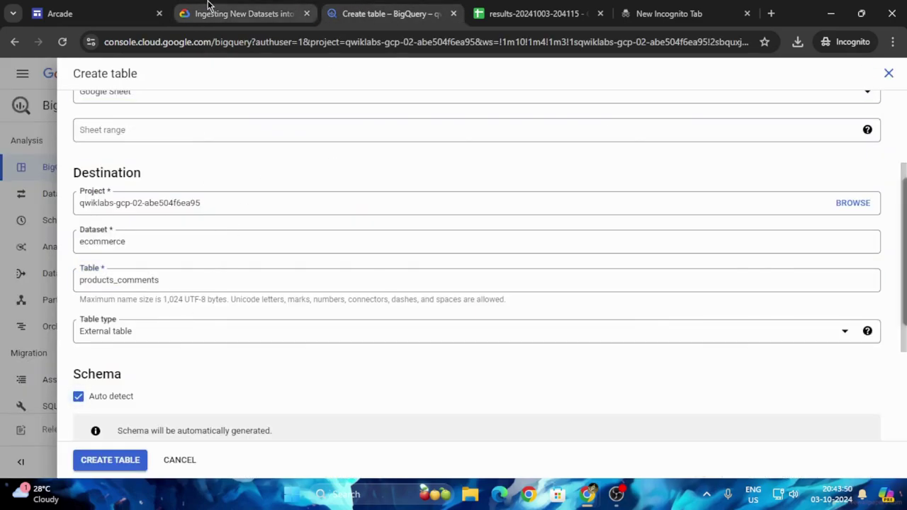
- Following the lab's advanced options, set the header rows to skip to 1 for the new table
{"action": "left_click", "coordinate": [241, 13]}
{"action": "scroll", "coordinate": [459, 355], "scroll_direction": "down", "scroll_amount": 2}
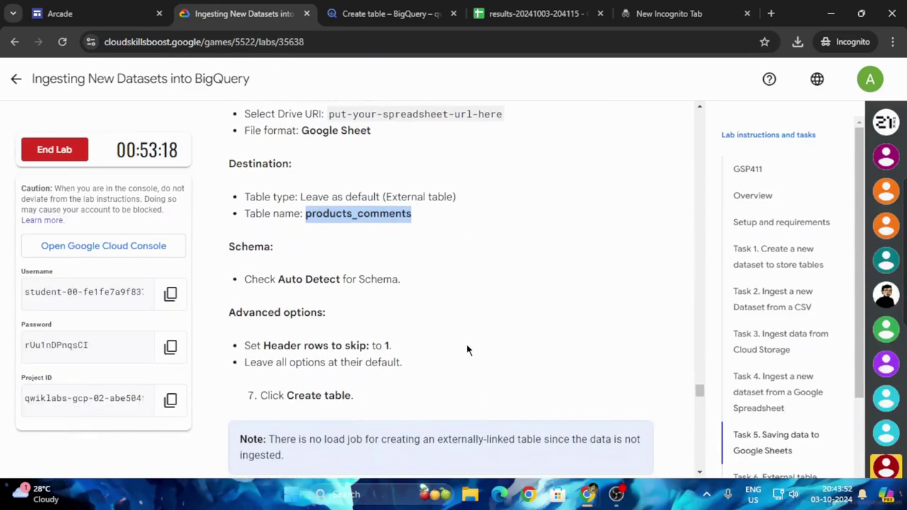
{"action": "scroll", "coordinate": [479, 348], "scroll_direction": "down", "scroll_amount": 1}
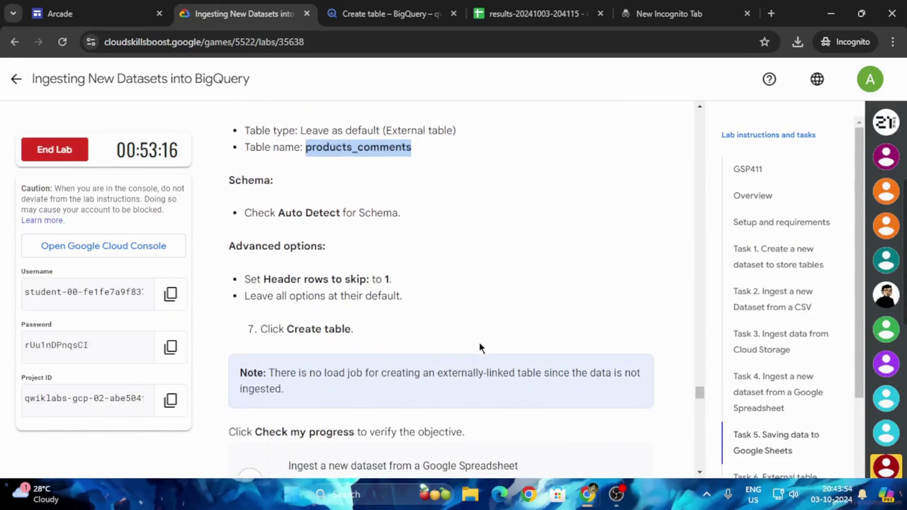
{"action": "scroll", "coordinate": [461, 312], "scroll_direction": "down", "scroll_amount": 1}
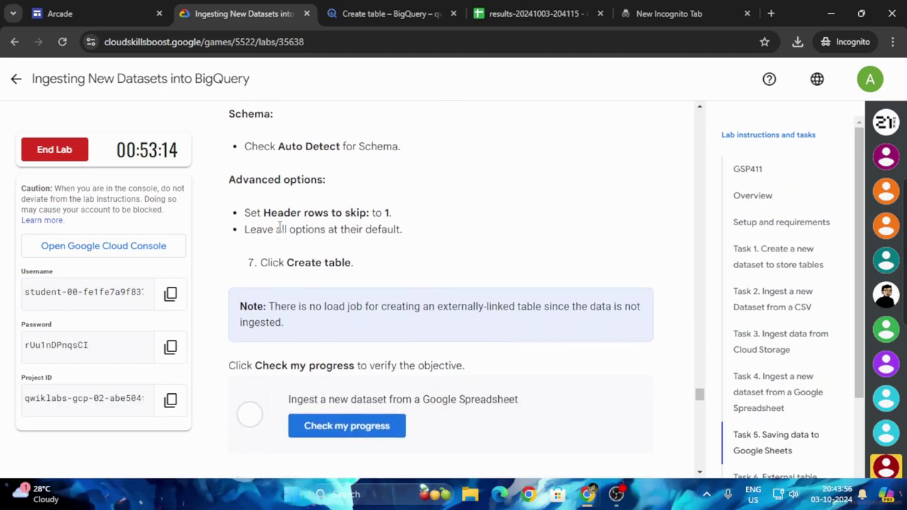
{"action": "left_click", "coordinate": [386, 14]}
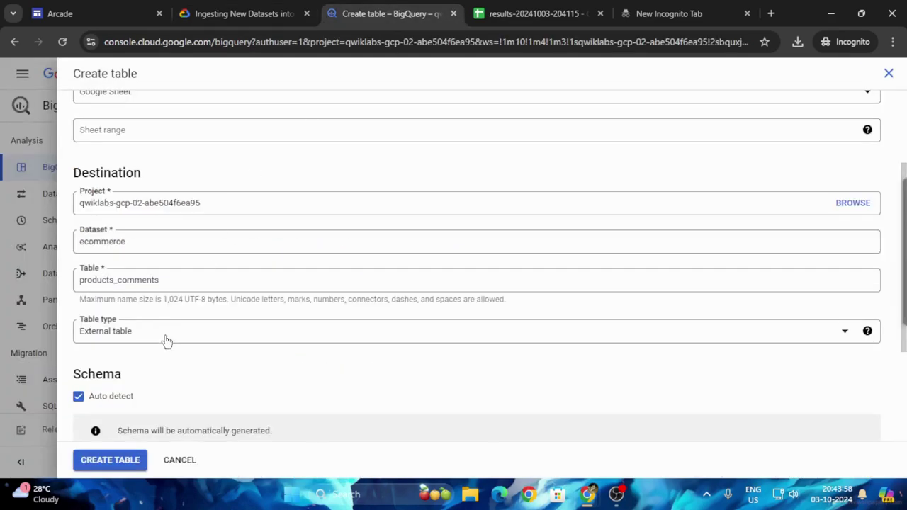
{"action": "scroll", "coordinate": [263, 369], "scroll_direction": "down", "scroll_amount": 3}
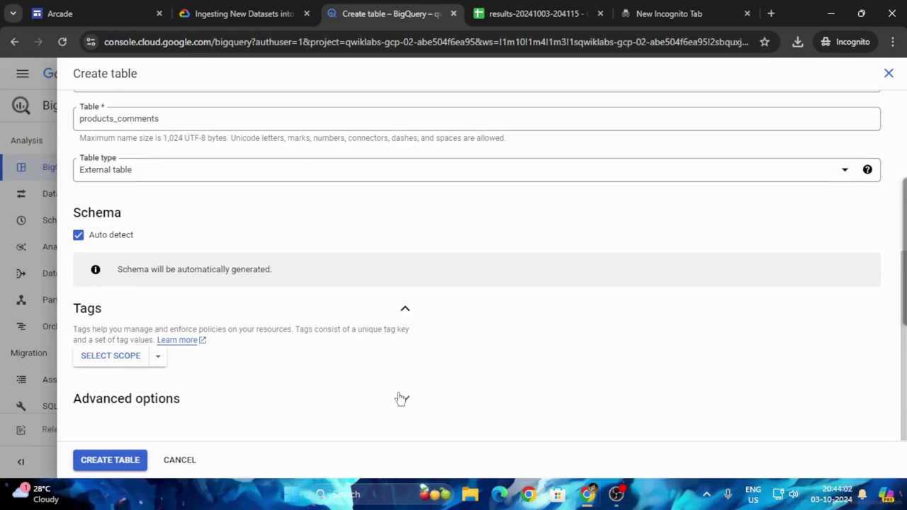
{"action": "left_click", "coordinate": [403, 398]}
{"action": "scroll", "coordinate": [466, 354], "scroll_direction": "down", "scroll_amount": 3}
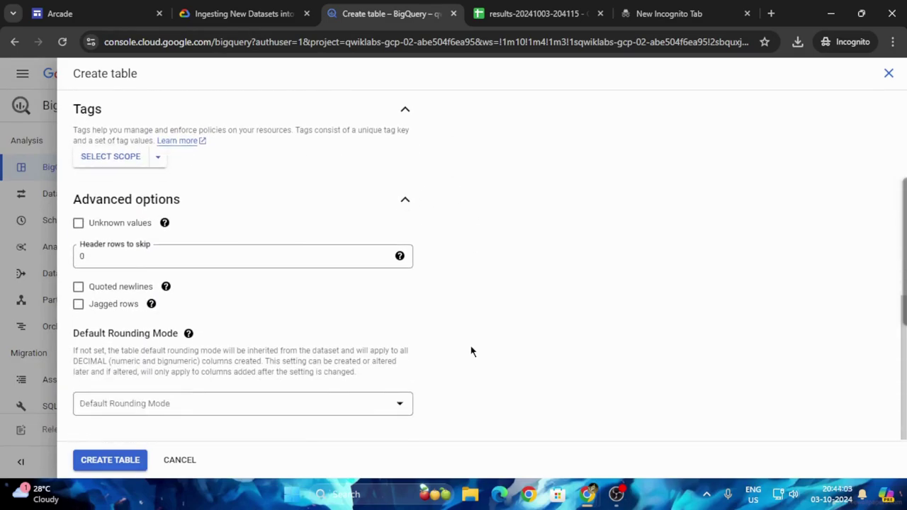
{"action": "left_click", "coordinate": [122, 259]}
{"action": "left_click", "coordinate": [239, 12]}
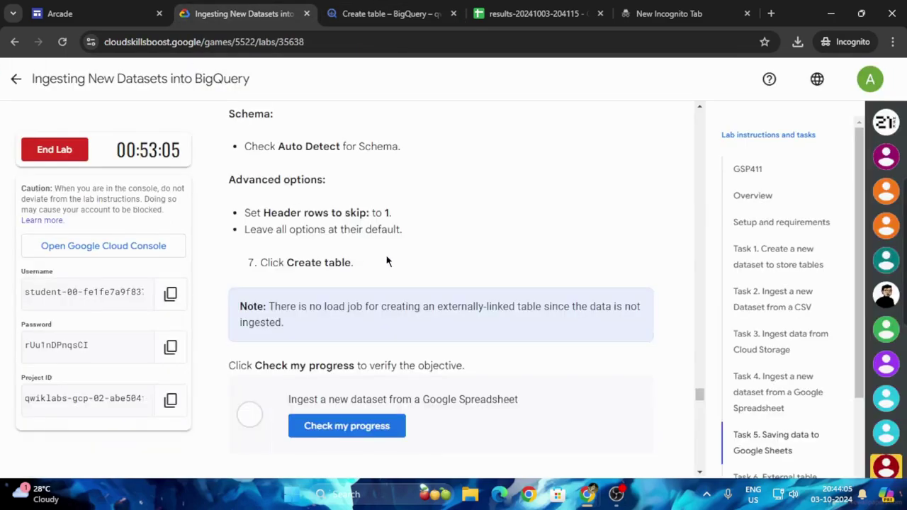
{"action": "left_click", "coordinate": [339, 10]}
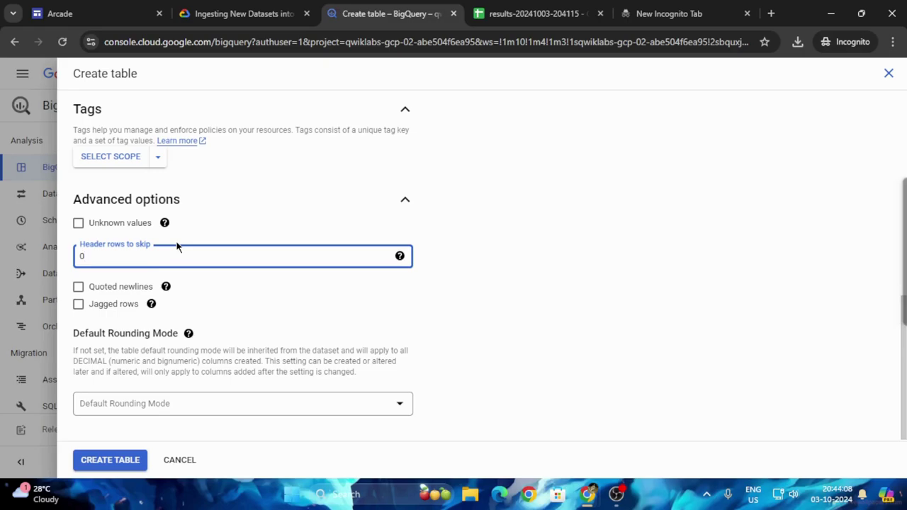
{"action": "left_click", "coordinate": [218, 7]}
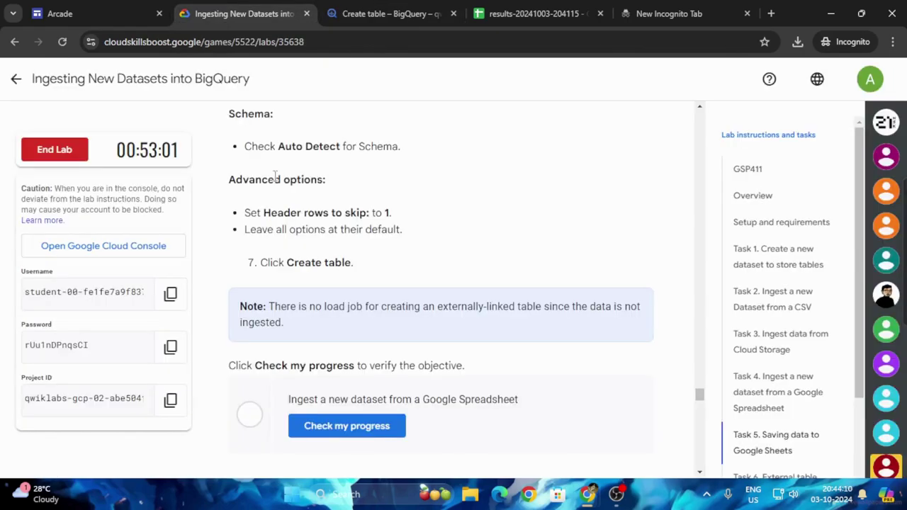
{"action": "left_click", "coordinate": [407, 6]}
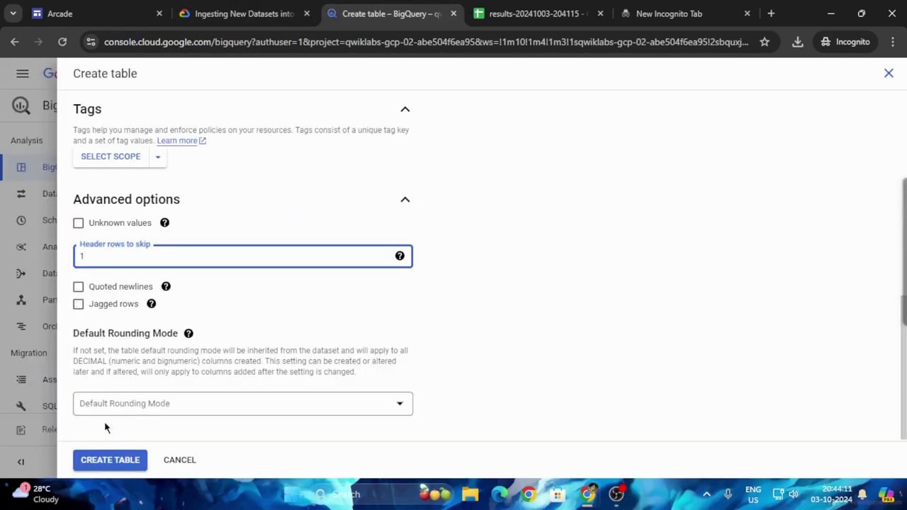
- Create the products_comments table and check the lab progress for "Ingest a new dataset from a Google Spreadsheet"
{"action": "left_click", "coordinate": [115, 461]}
{"action": "left_click", "coordinate": [287, 8]}
{"action": "left_click", "coordinate": [377, 287]}
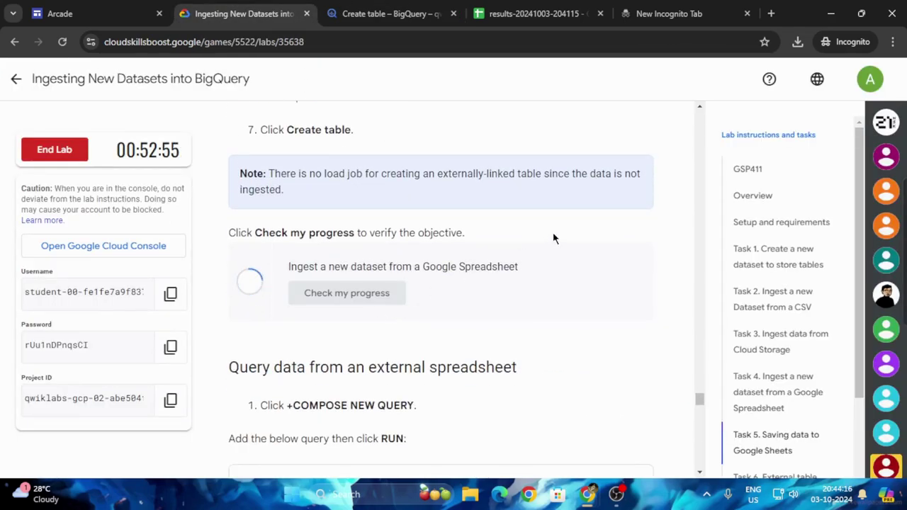
{"action": "scroll", "coordinate": [555, 239], "scroll_direction": "down", "scroll_amount": 5}
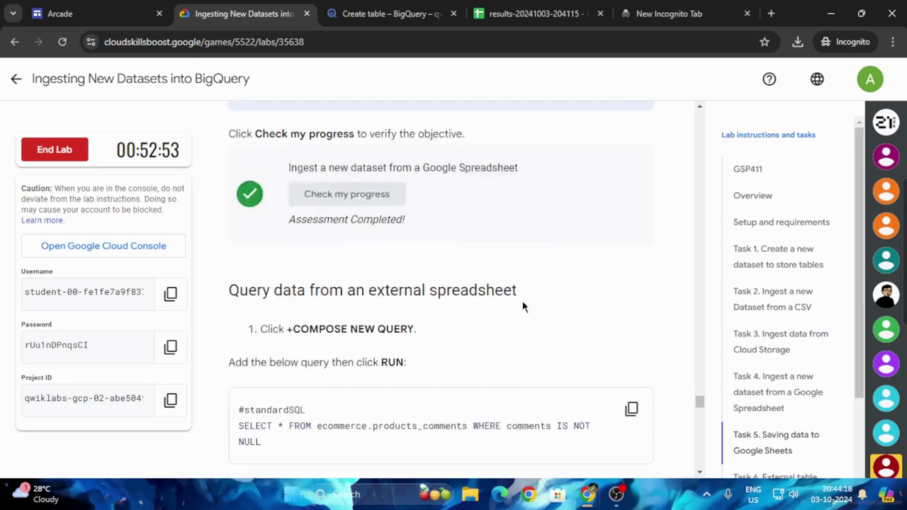
{"action": "left_click", "coordinate": [631, 176]}
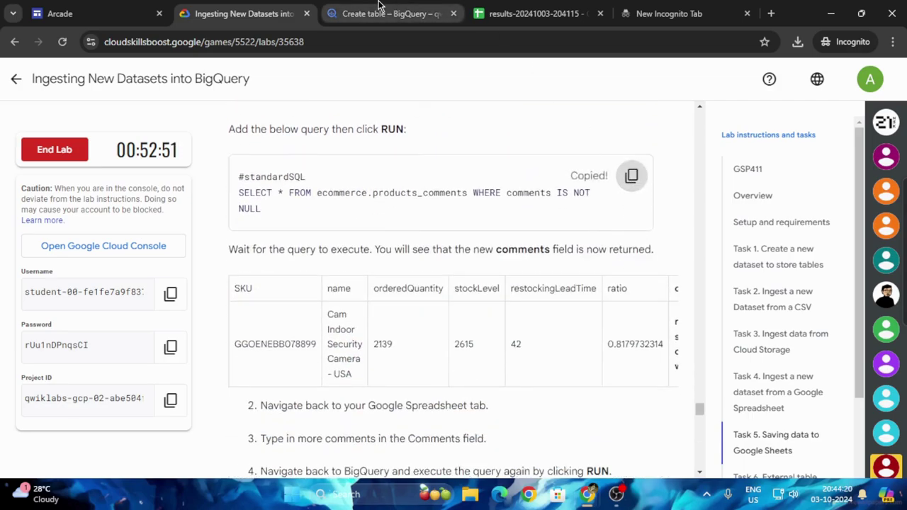
{"action": "left_click", "coordinate": [392, 14]}
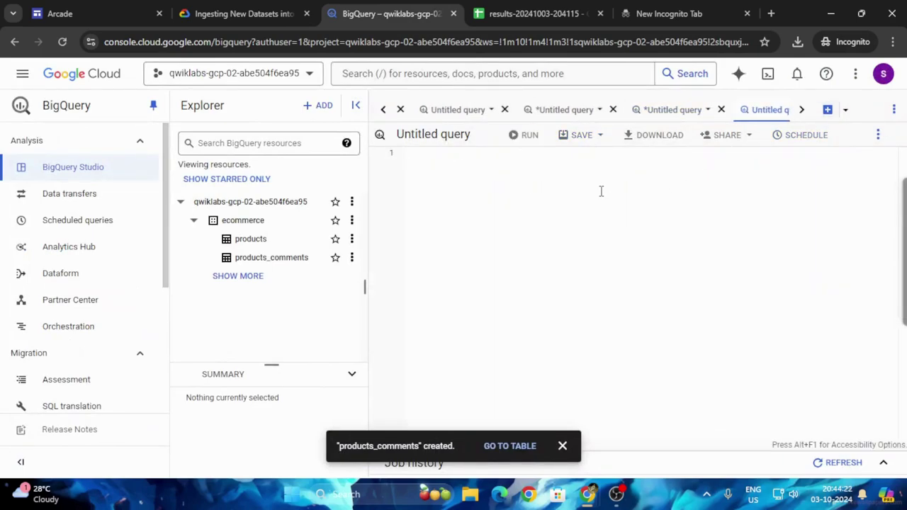
{"action": "left_click", "coordinate": [149, 10]}
{"action": "left_click", "coordinate": [265, 8]}
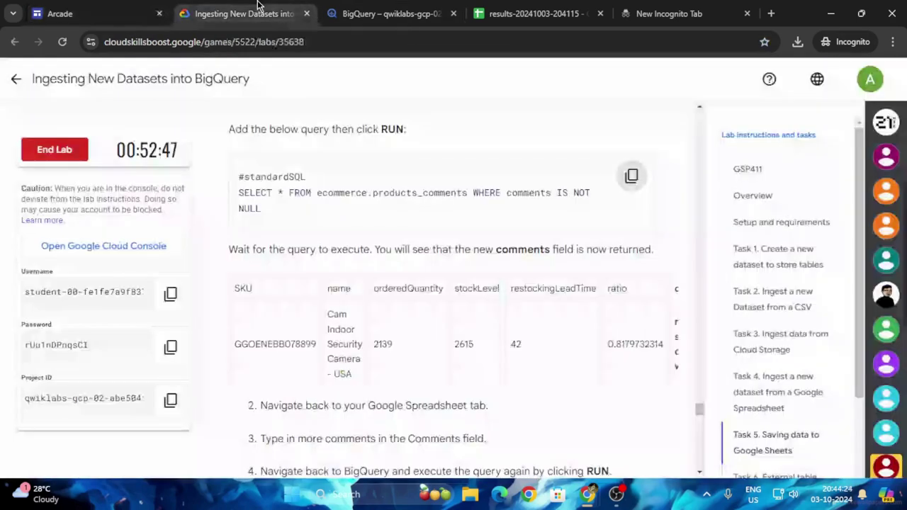
- Look through the rest of the lab instructions for any remaining progress checks after the Google Spreadsheet ingestion task
{"action": "scroll", "coordinate": [402, 336], "scroll_direction": "down", "scroll_amount": 5}
{"action": "scroll", "coordinate": [461, 290], "scroll_direction": "down", "scroll_amount": 9}
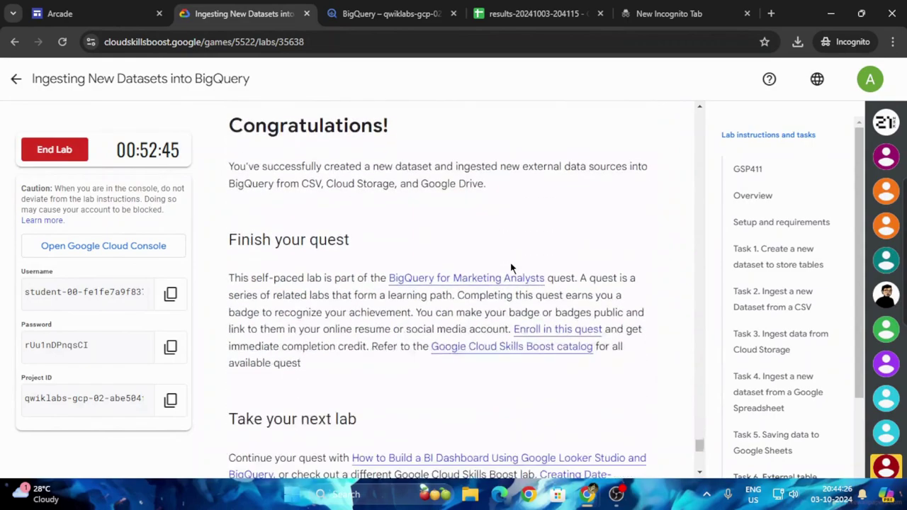
{"action": "scroll", "coordinate": [504, 284], "scroll_direction": "up", "scroll_amount": 9}
{"action": "scroll", "coordinate": [460, 289], "scroll_direction": "up", "scroll_amount": 10}
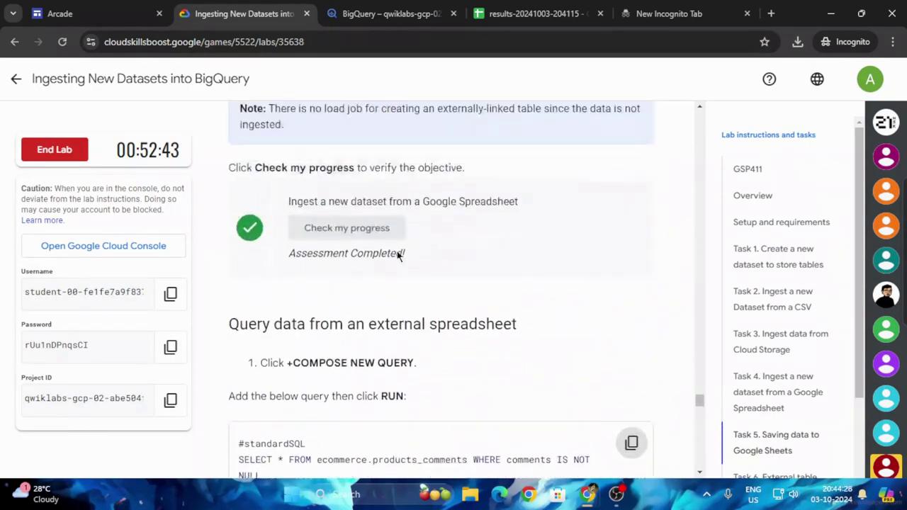
- Check the lab's completion status in the course's Inspect & Detect module and reopen the Ingesting New Datasets into BigQuery lab
{"action": "left_click", "coordinate": [15, 91]}
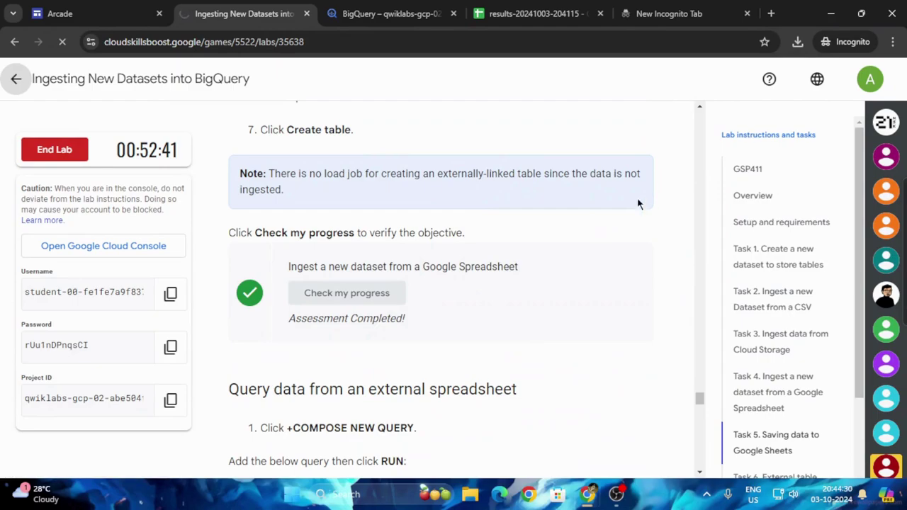
{"action": "scroll", "coordinate": [648, 300], "scroll_direction": "down", "scroll_amount": 10}
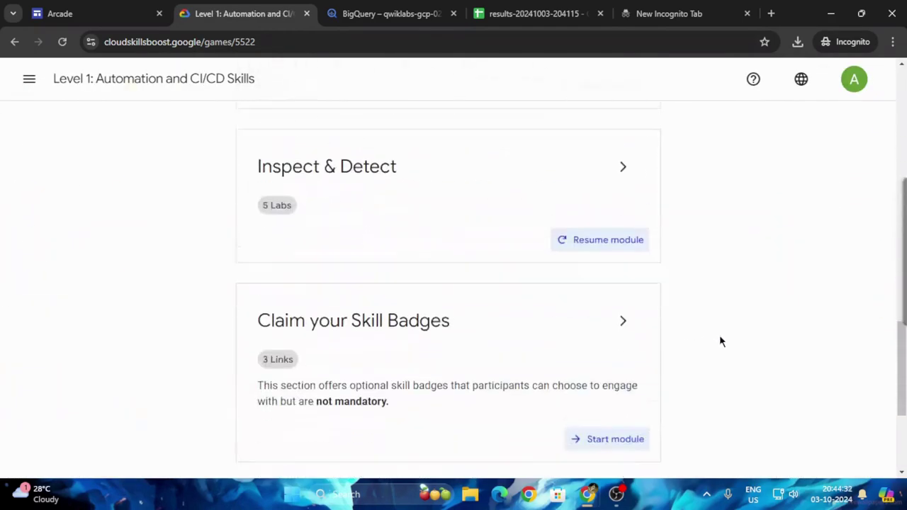
{"action": "left_click", "coordinate": [624, 167]}
{"action": "scroll", "coordinate": [612, 245], "scroll_direction": "down", "scroll_amount": 3}
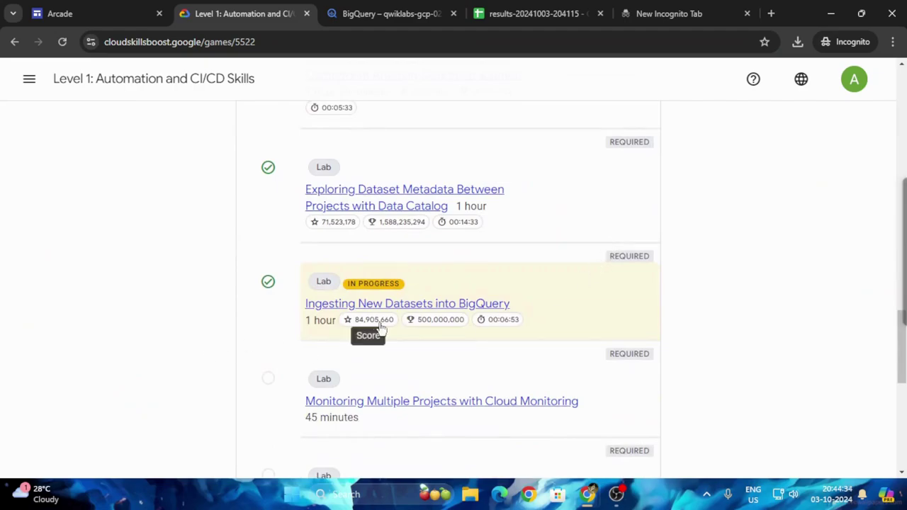
{"action": "left_click", "coordinate": [404, 304]}
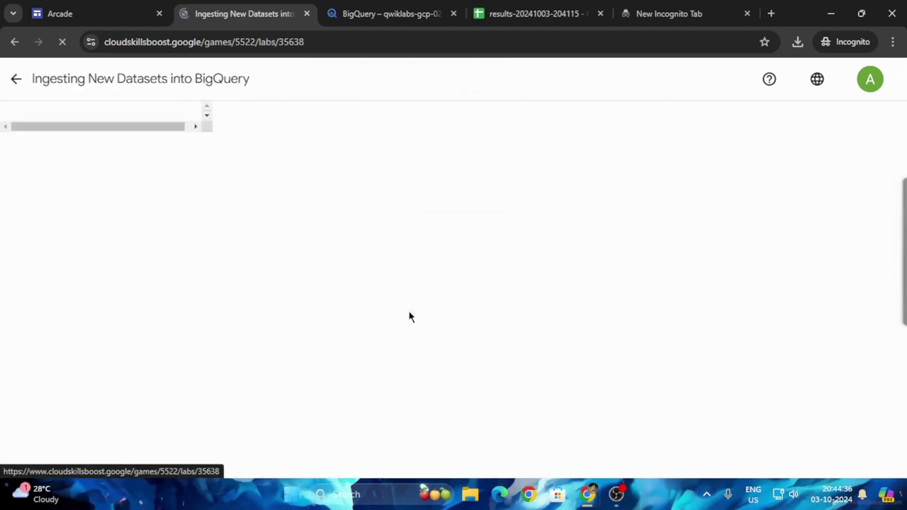